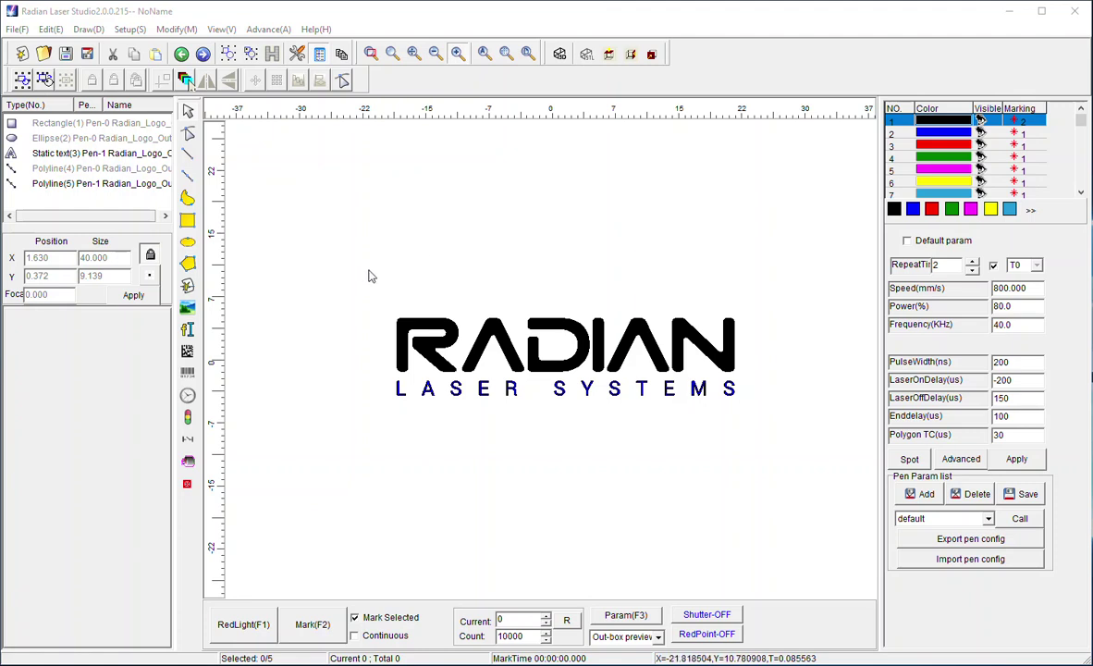
# Marquee-select Polyline(4) and Polyline(5) of the RADIAN logo and zoom in on it
pyautogui.moveTo(356, 344); pyautogui.dragTo(792, 432)
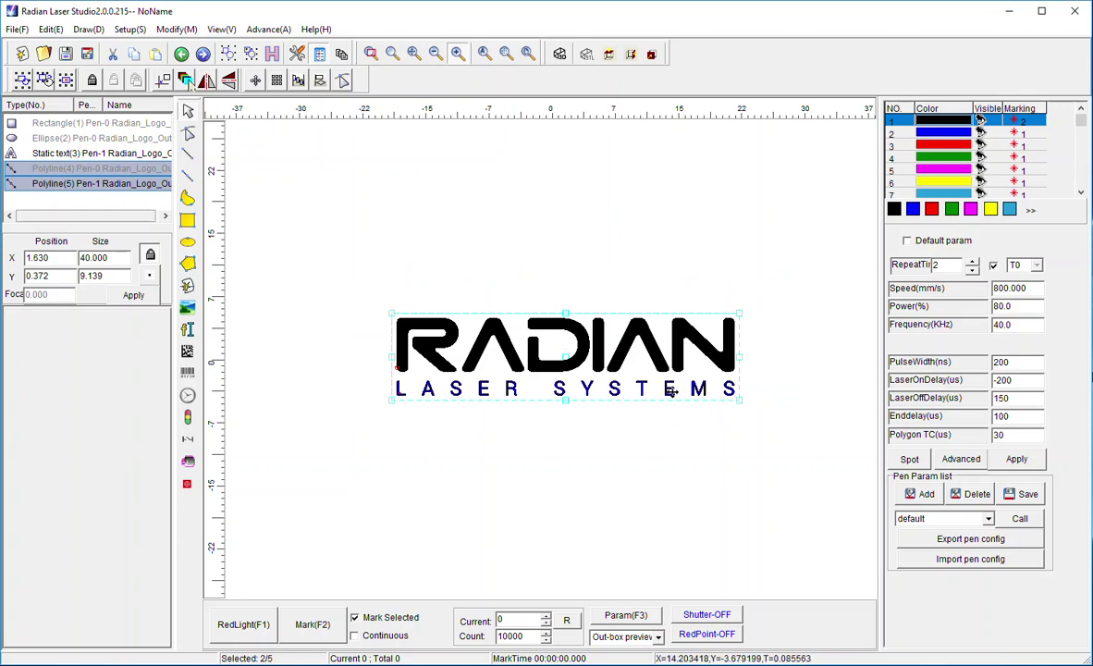
pyautogui.scroll(2, 544, 475)
pyautogui.scroll(-1, 544, 476)
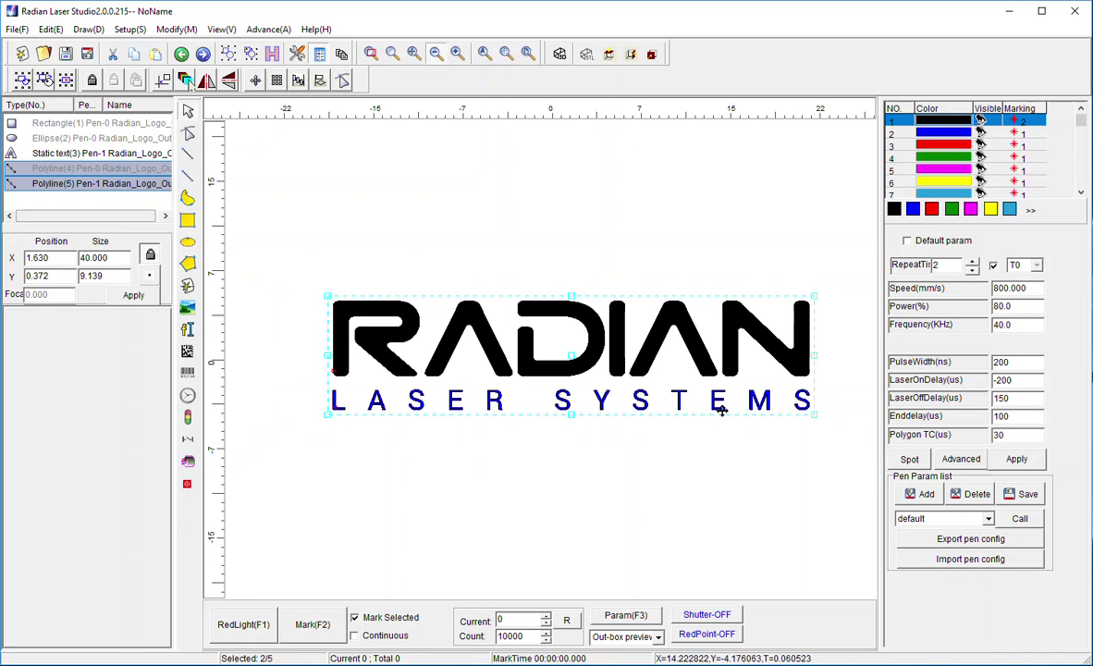
# Show pen 2's marking parameters, keeping the default parameter set
pyautogui.click(956, 134)
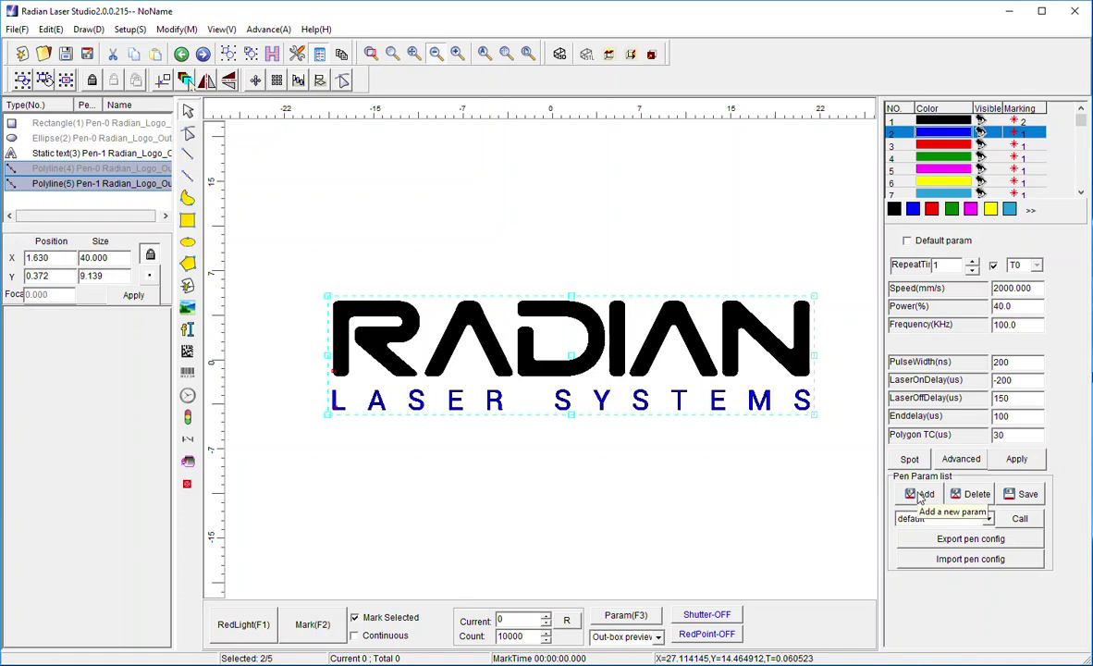
pyautogui.click(989, 520)
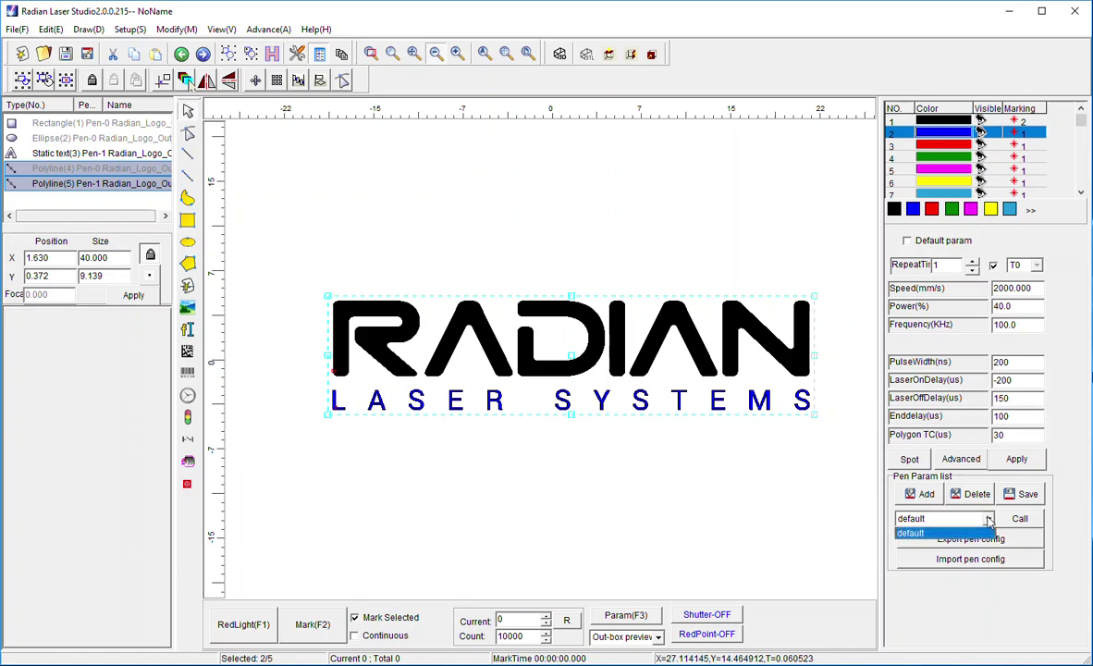
pyautogui.click(988, 520)
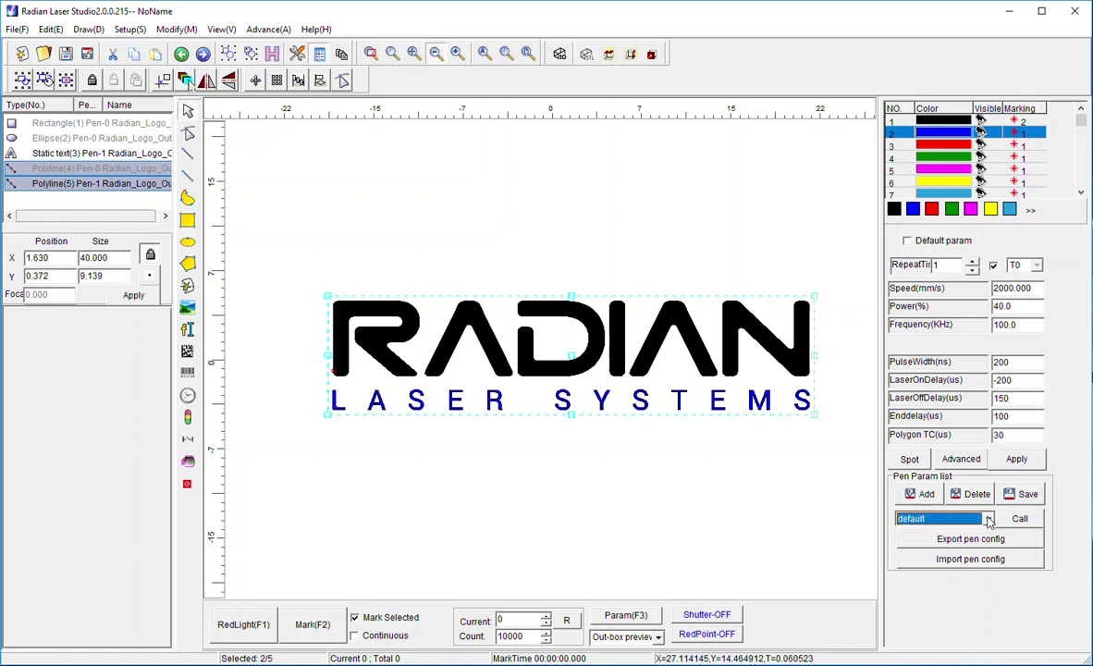
# Save the drawing to the Desktop as 'training files.ezm'
pyautogui.click(16, 30)
pyautogui.click(27, 79)
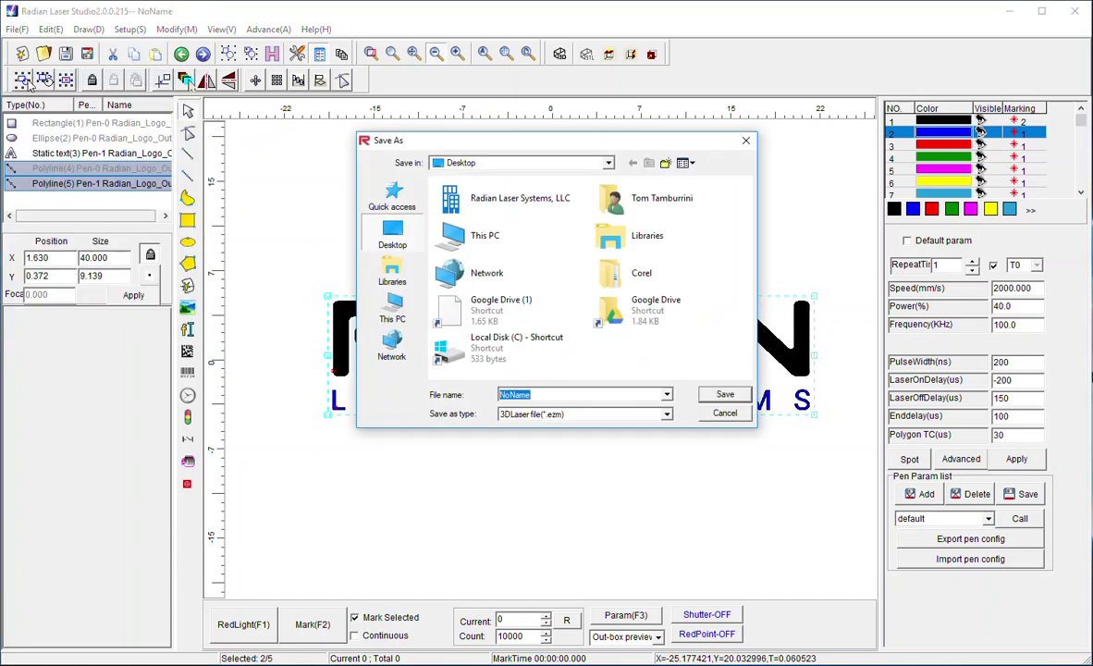
pyautogui.write('training files')
pyautogui.click(708, 394)
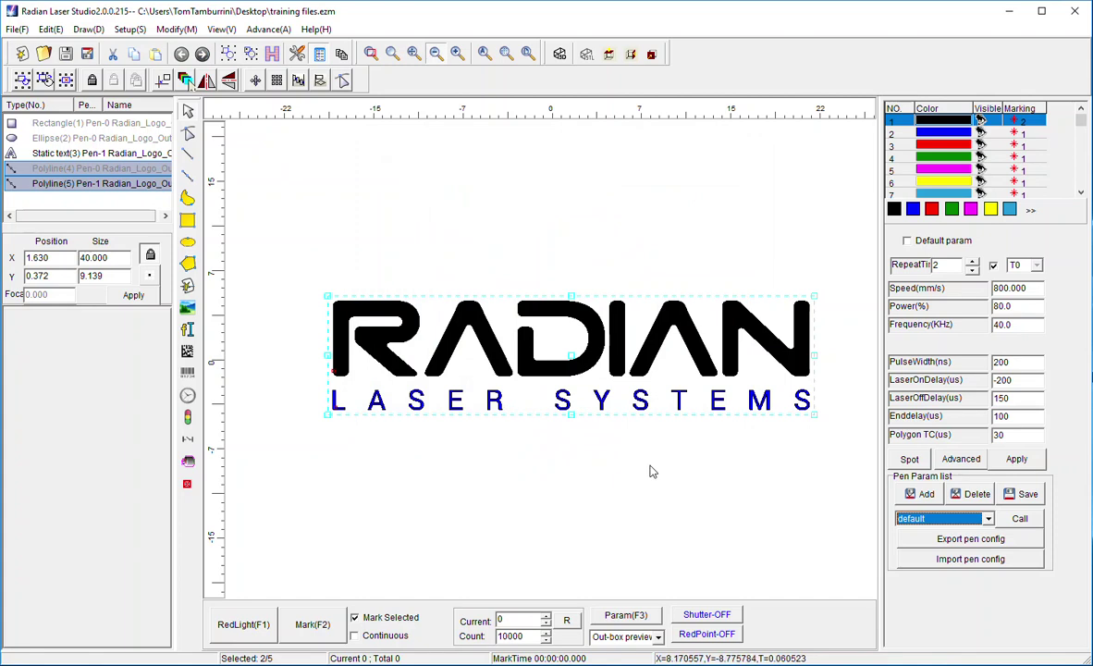
# Clear the logo selection, drag the red circle and blue rectangle into the work area, and zoom back in
pyautogui.click(651, 472)
pyautogui.scroll(-5, 651, 472)
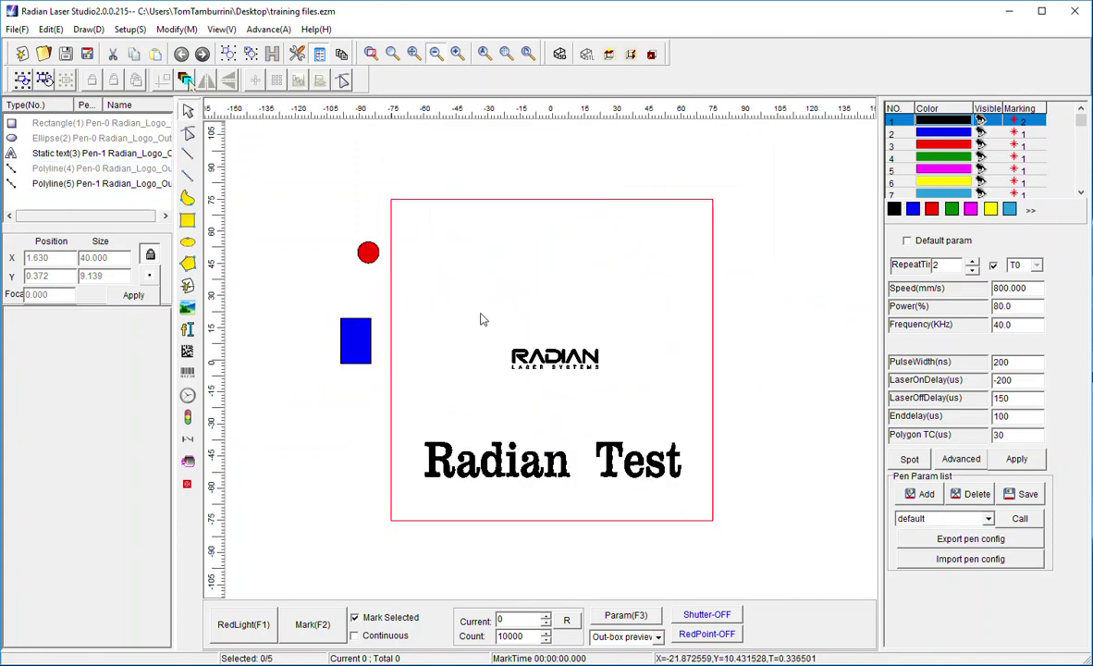
pyautogui.moveTo(368, 249); pyautogui.dragTo(440, 247)
pyautogui.click(368, 252)
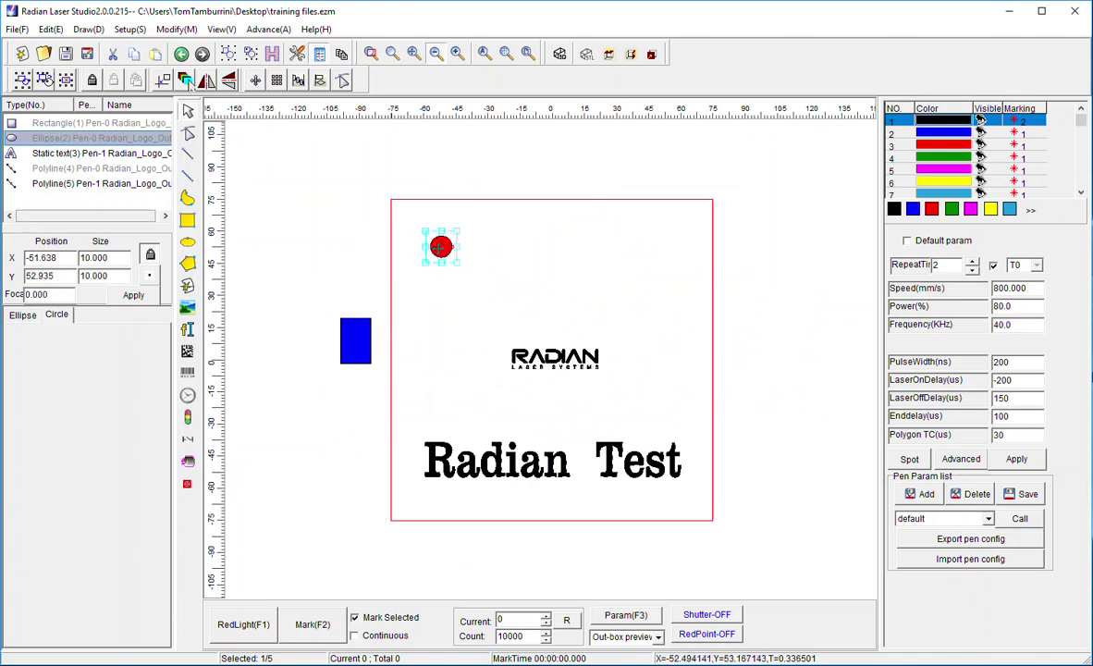
pyautogui.click(357, 349)
pyautogui.moveTo(356, 348); pyautogui.dragTo(433, 334)
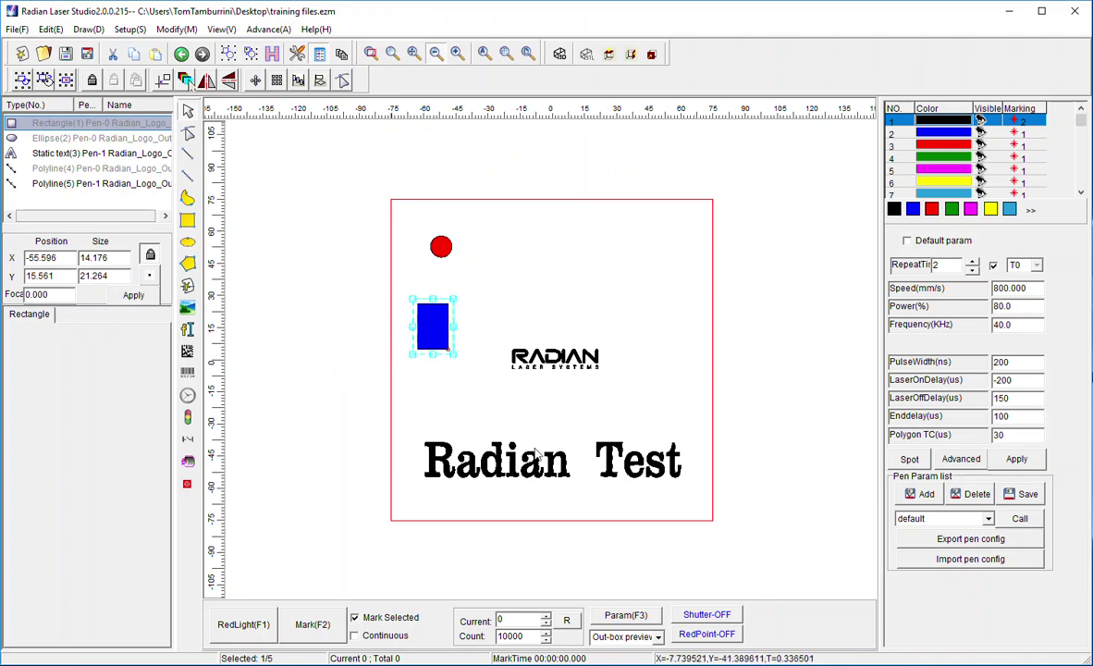
pyautogui.scroll(2, 490, 361)
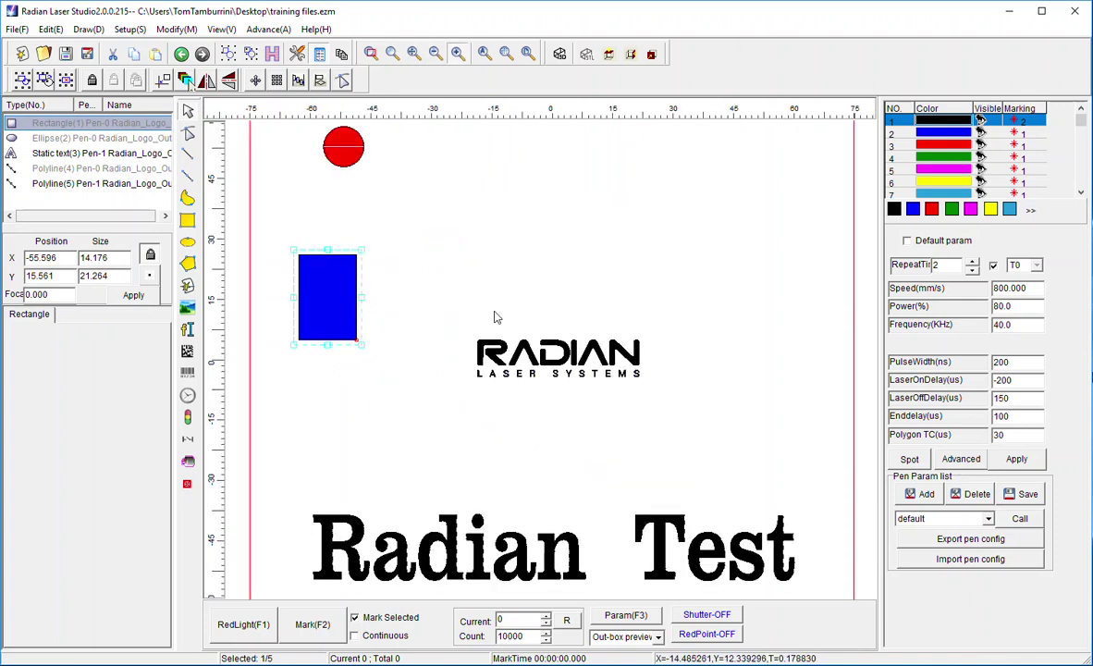
pyautogui.scroll(2, 607, 409)
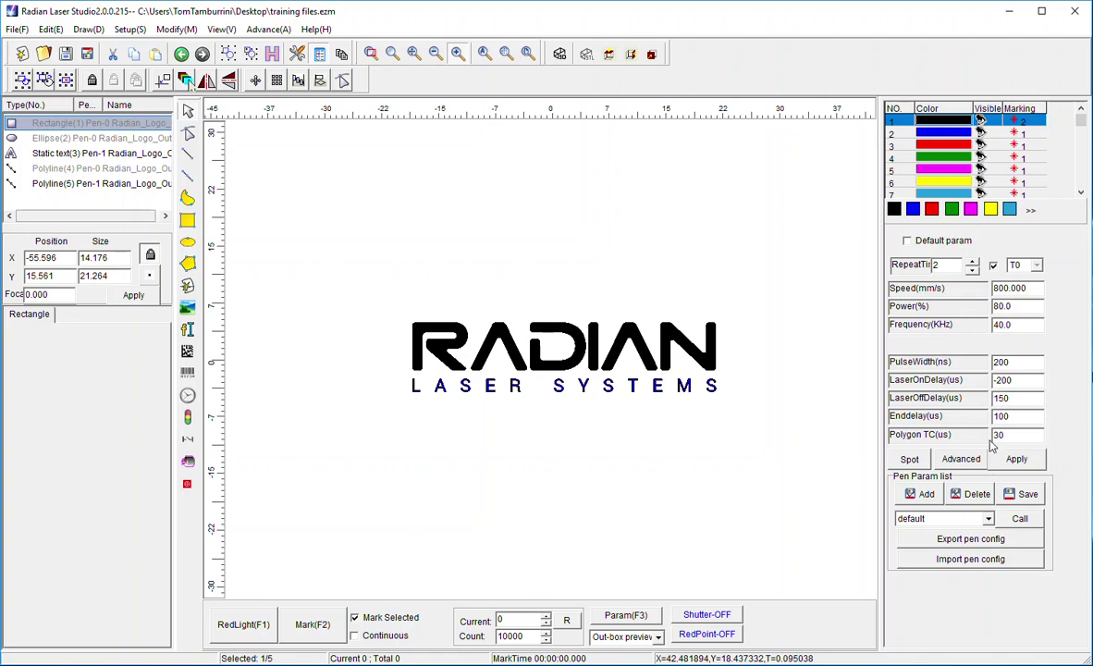
# Add a pen parameter set named 'Dark Mark' and confirm applying it
pyautogui.click(934, 498)
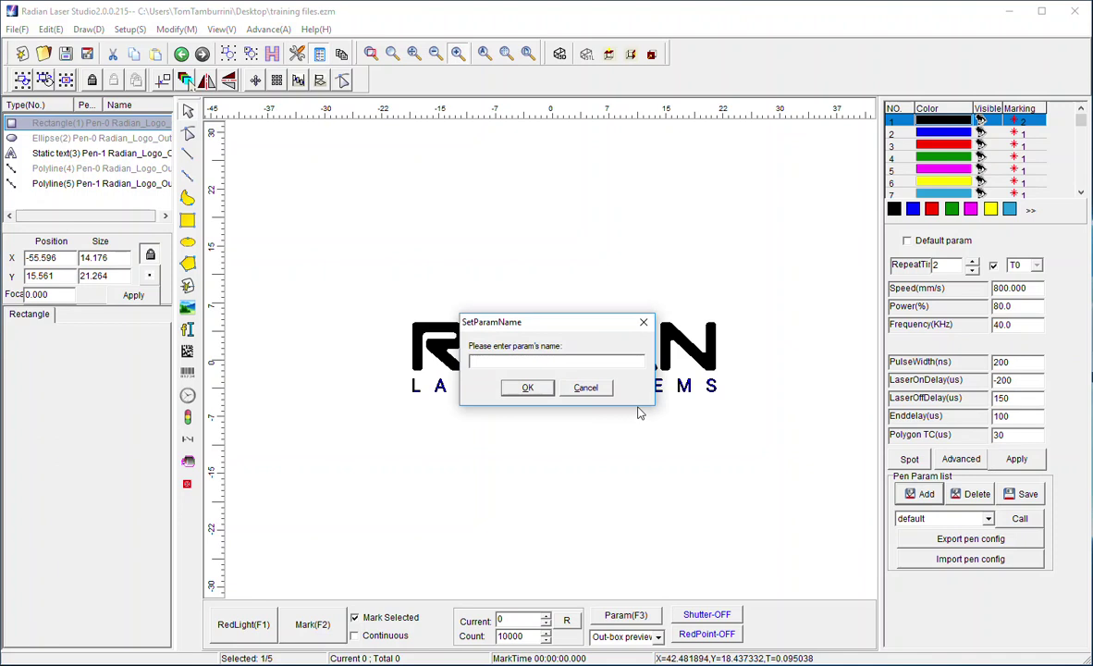
pyautogui.write('Dark Mark')
pyautogui.click(529, 388)
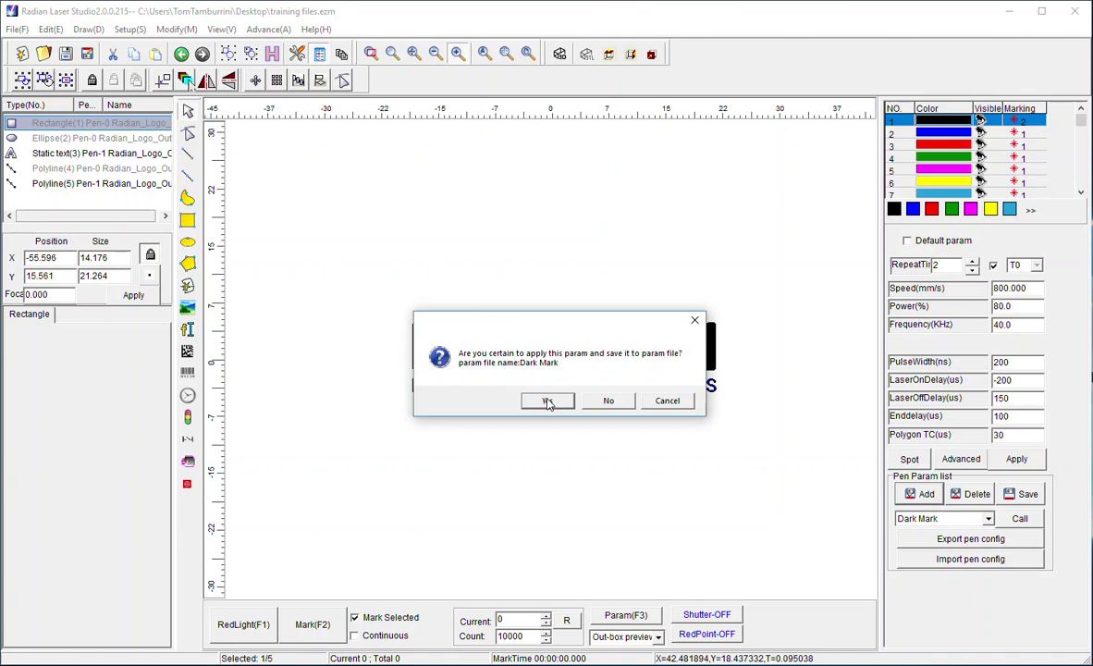
pyautogui.click(548, 401)
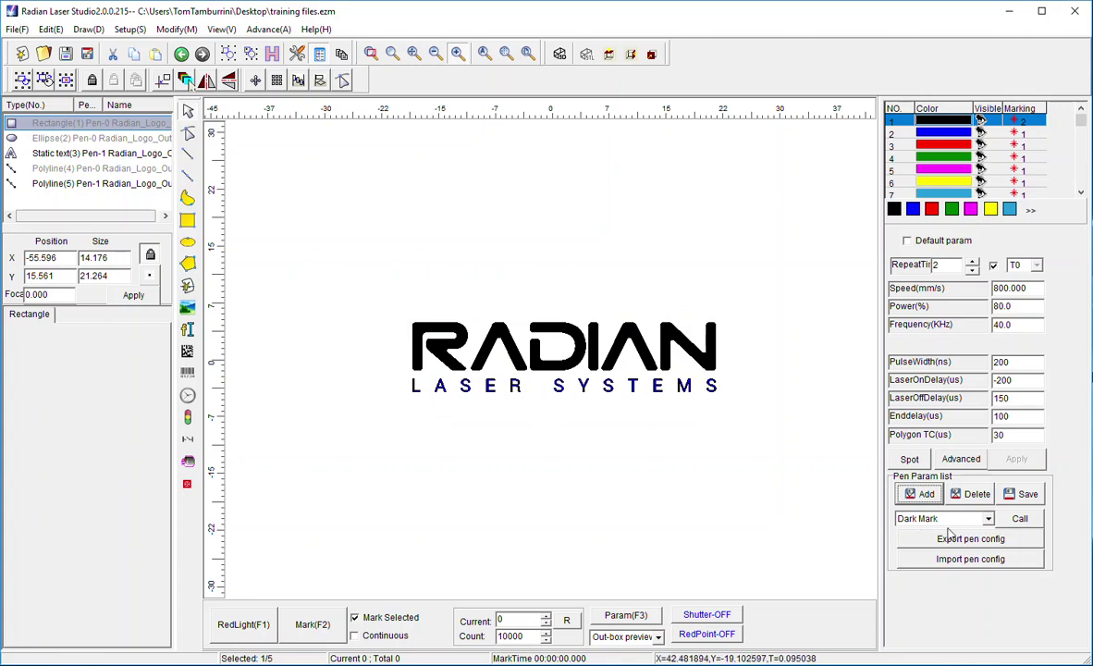
# Select the LASER SYSTEMS text and pen 2, then save its settings as parameter set 'White Mark'
pyautogui.click(988, 519)
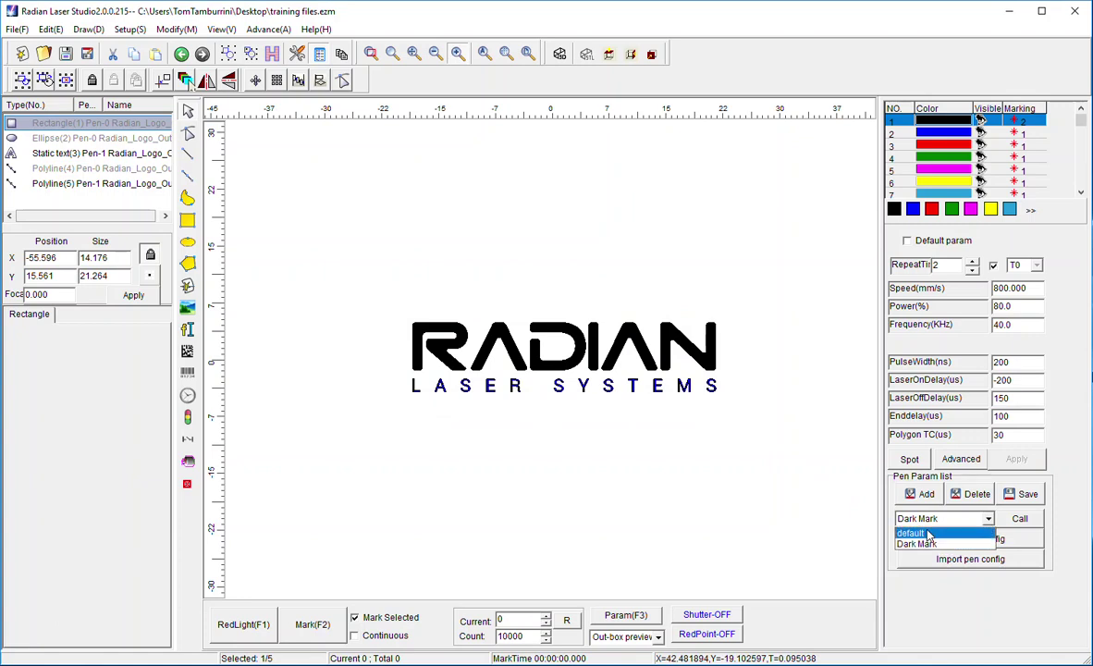
pyautogui.click(507, 399)
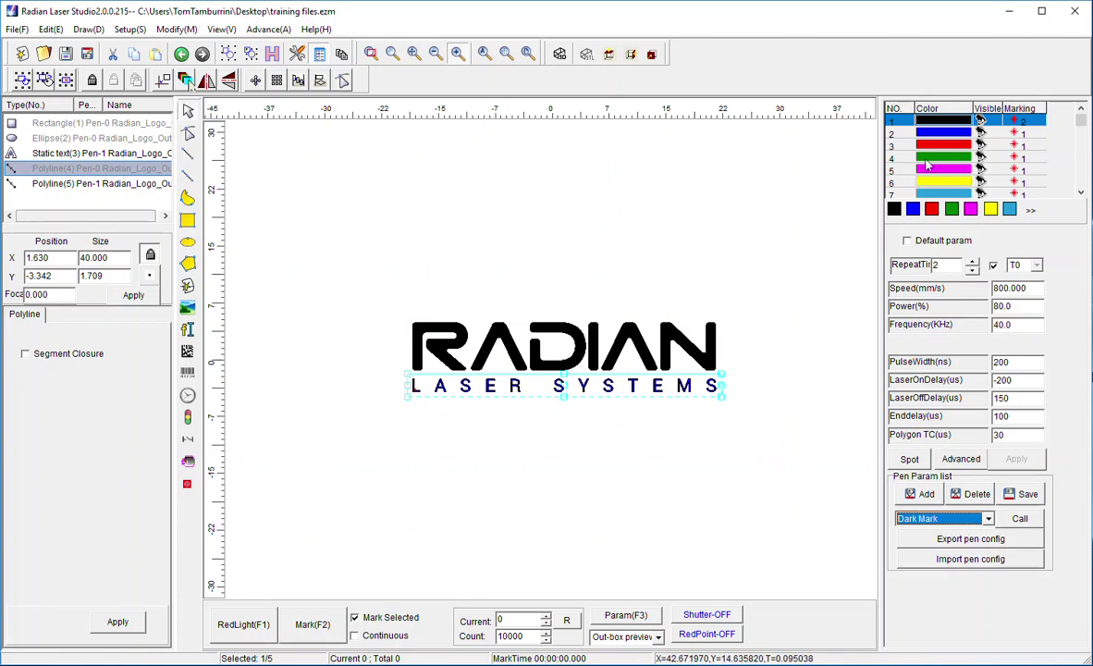
pyautogui.click(941, 134)
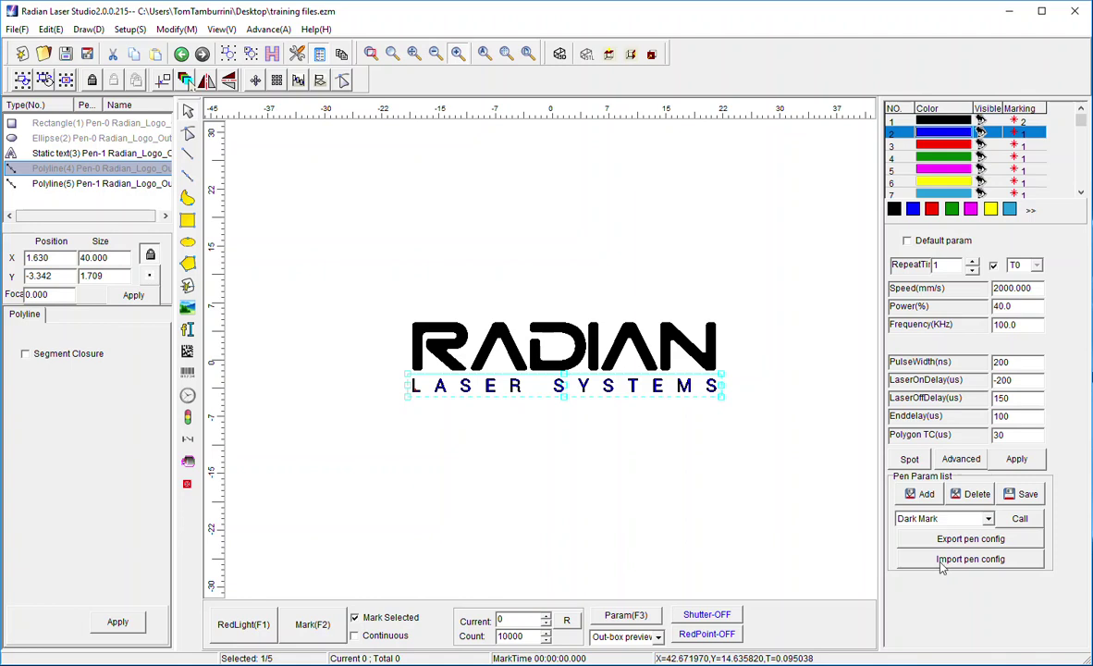
pyautogui.click(925, 494)
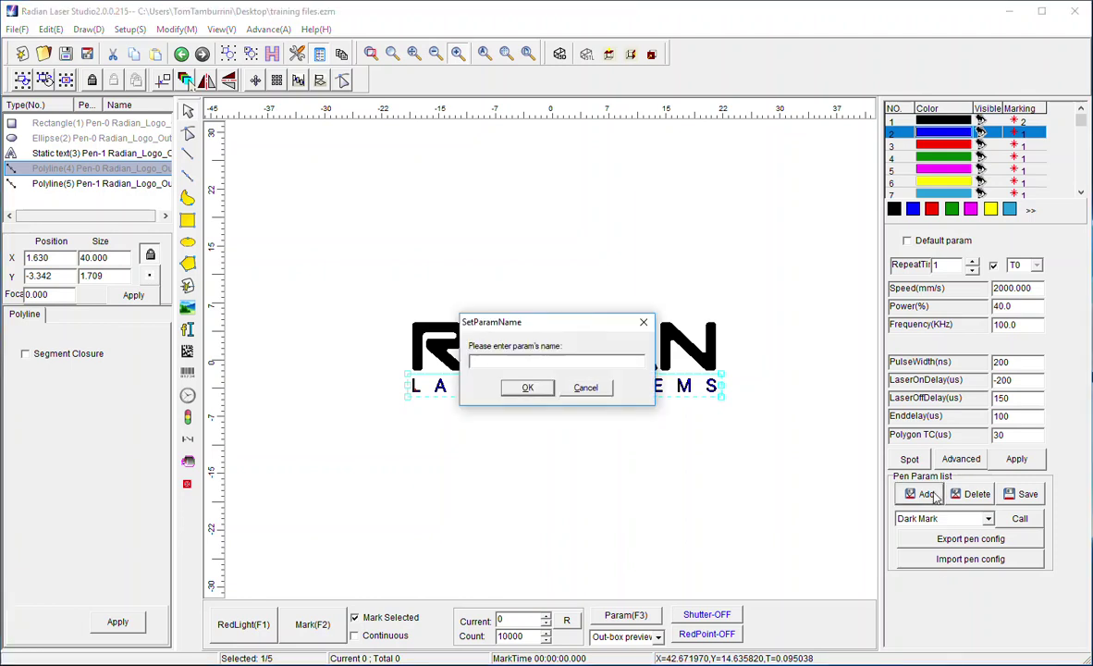
pyautogui.write('White Mark')
pyautogui.click(527, 388)
pyautogui.click(546, 401)
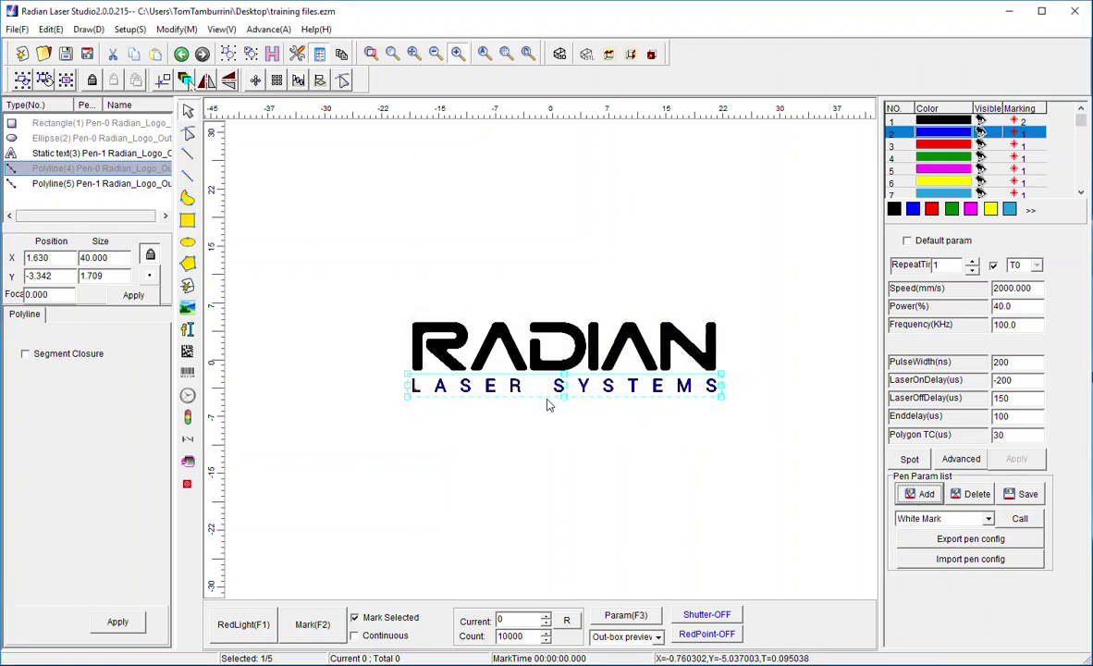
# Assign the Dark Mark preset to pen 2
pyautogui.click(989, 520)
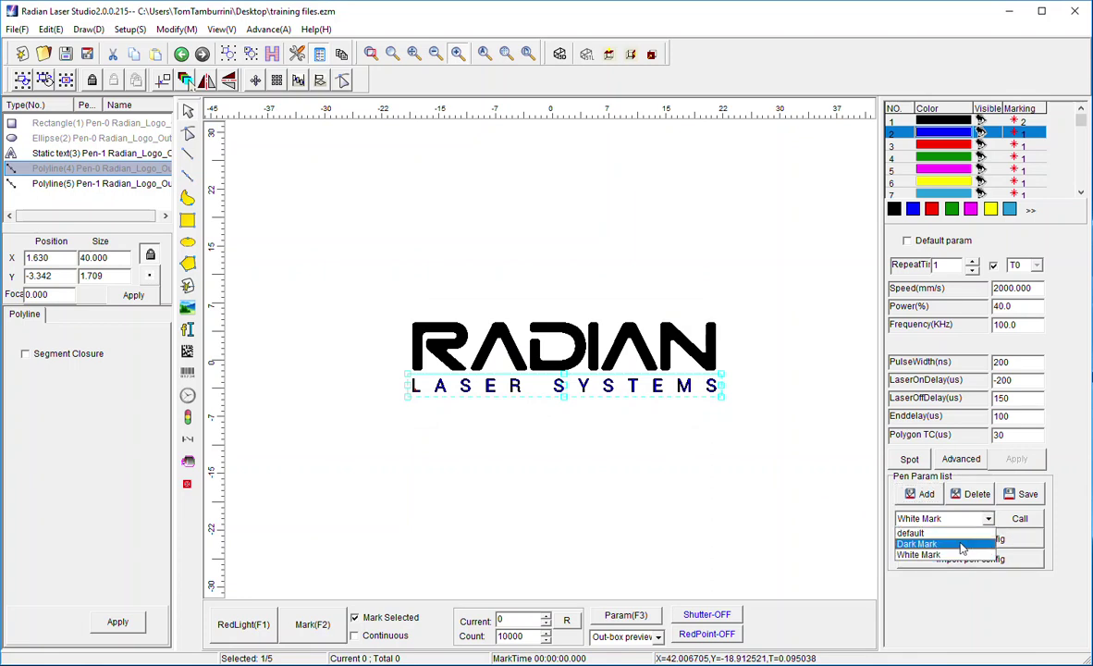
pyautogui.click(963, 544)
pyautogui.click(966, 519)
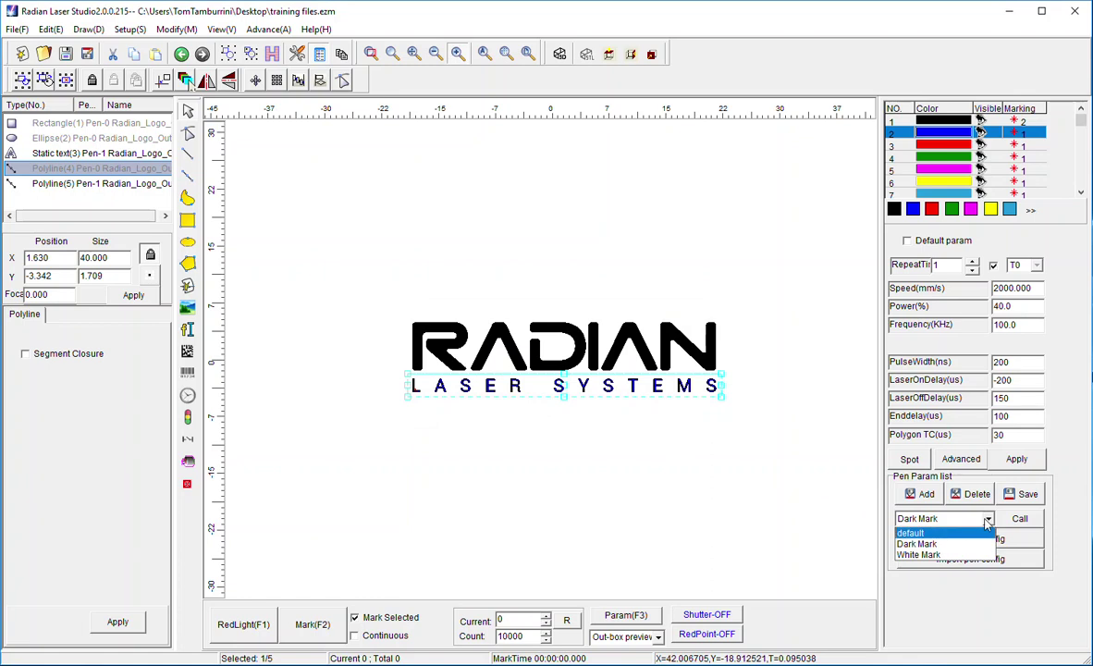
pyautogui.click(958, 545)
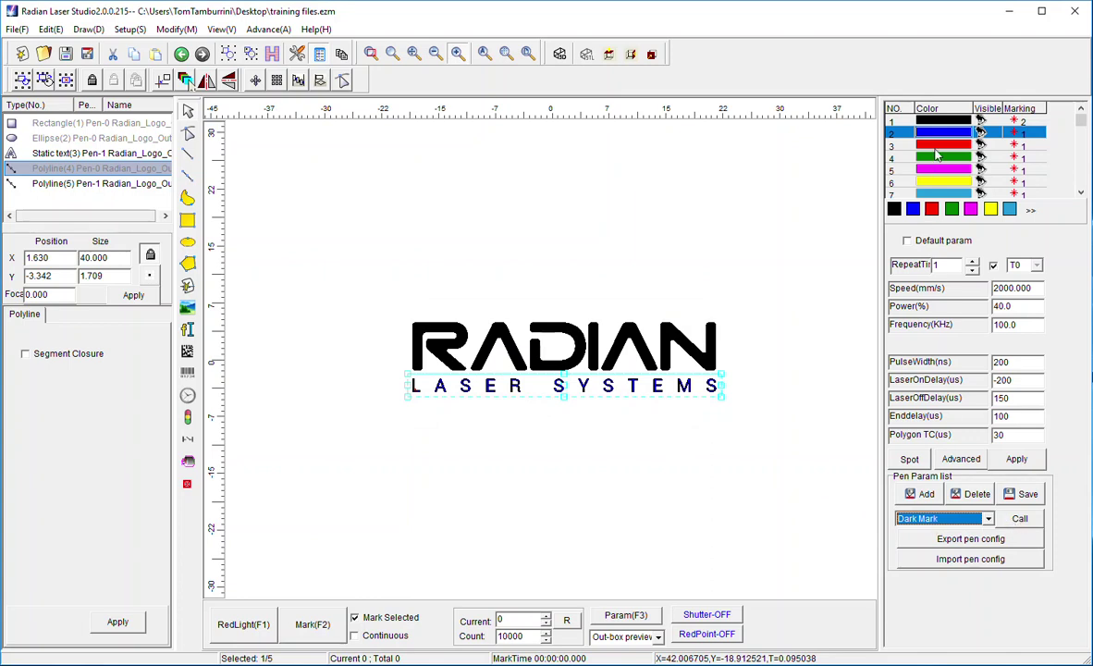
# Deselect the text, select the RADIAN logo outline (Polyline 5), and open its Hatch dialog
pyautogui.click(712, 542)
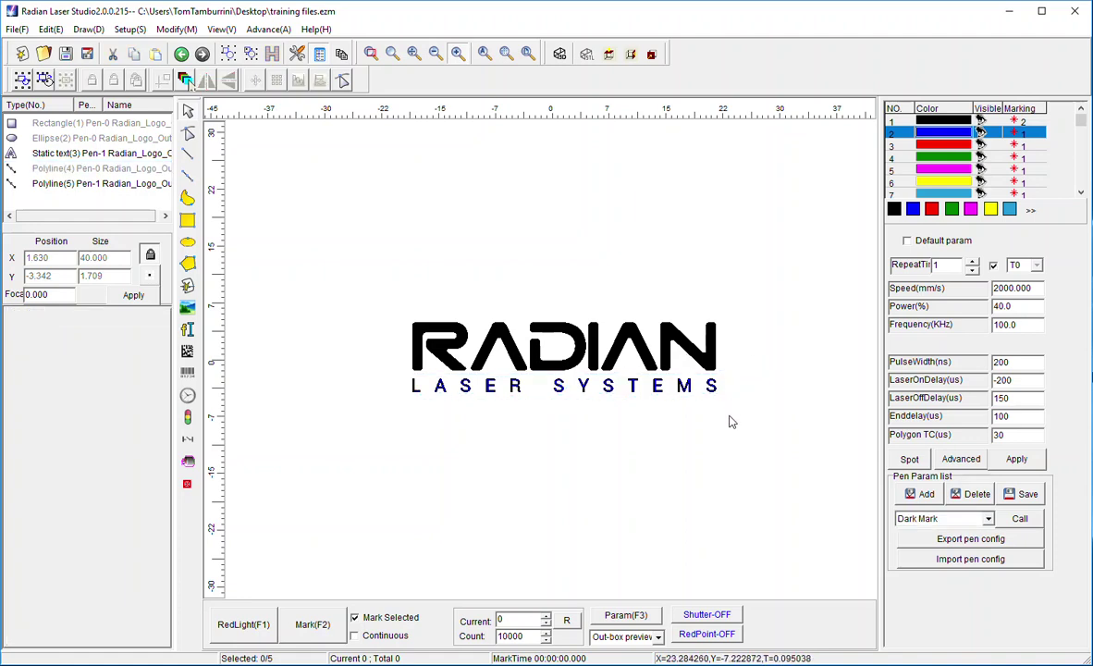
pyautogui.click(505, 341)
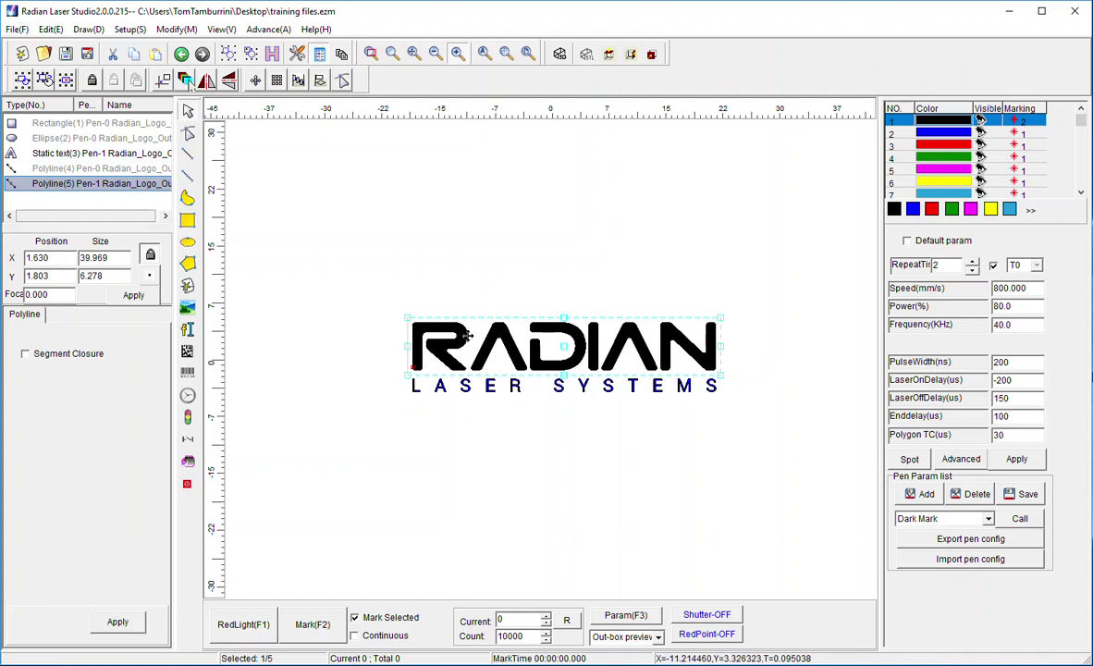
pyautogui.click(251, 52)
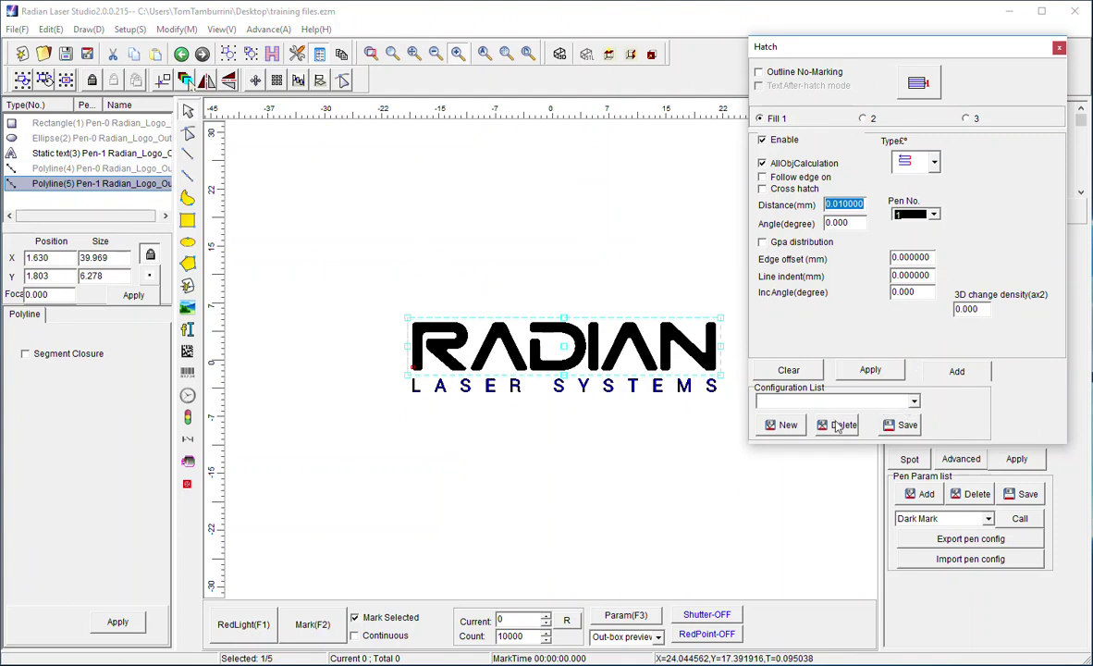
# Create a hatch configuration named 'Dark Mark Hatch', then select the LASER SYSTEMS text
pyautogui.click(782, 424)
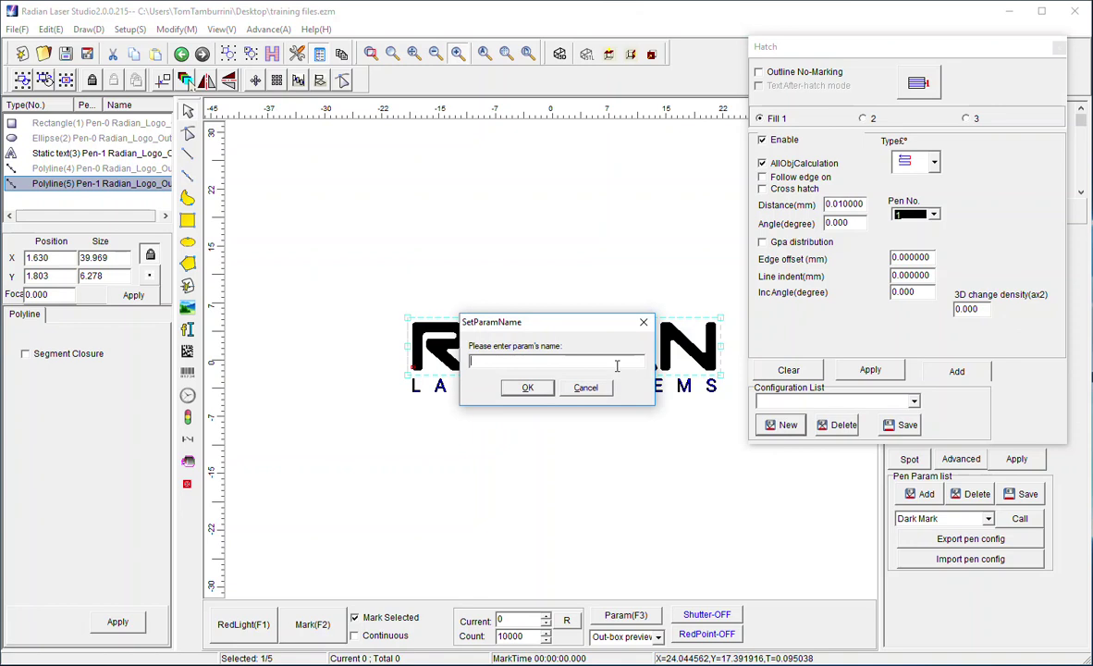
pyautogui.write('Dark Mark Hatch')
pyautogui.press('Return')
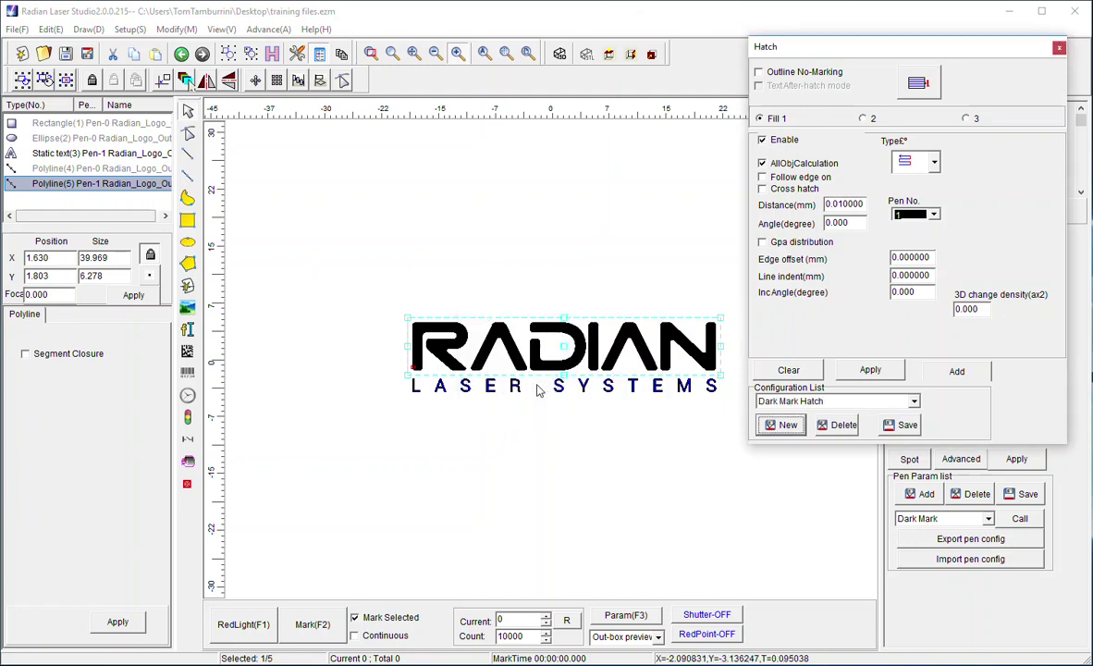
pyautogui.click(914, 401)
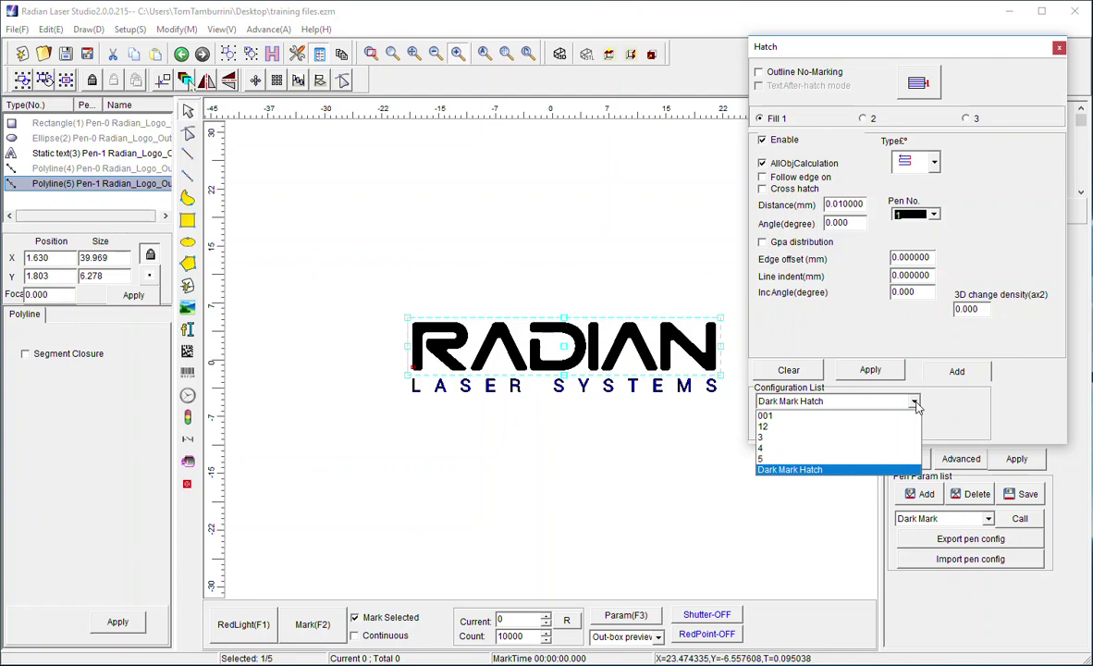
pyautogui.click(915, 407)
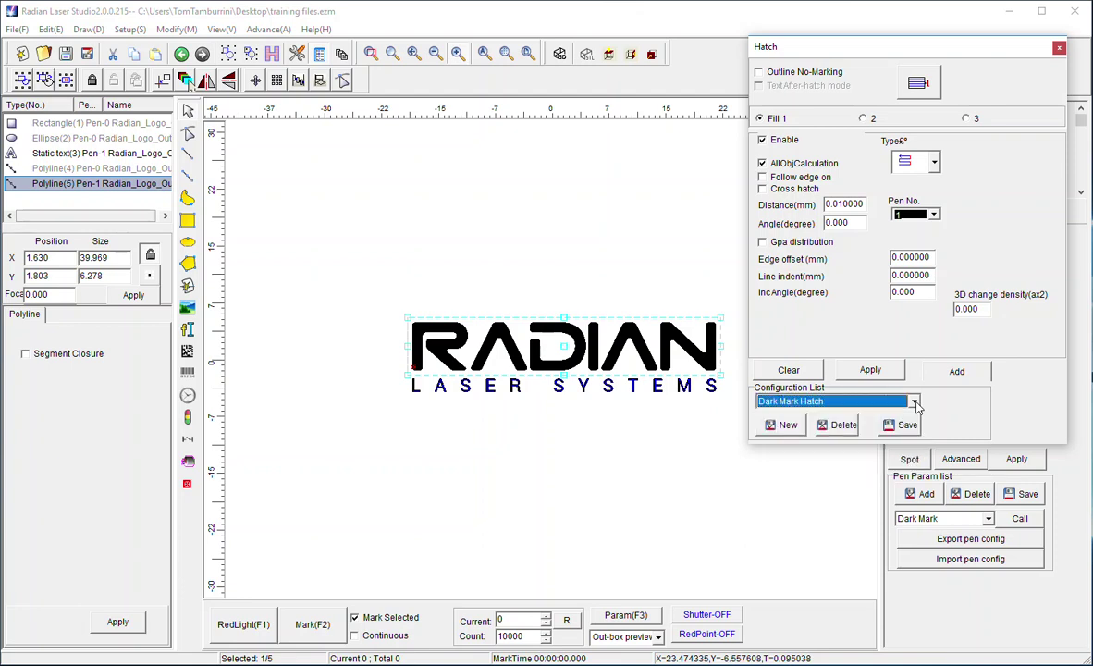
pyautogui.click(682, 386)
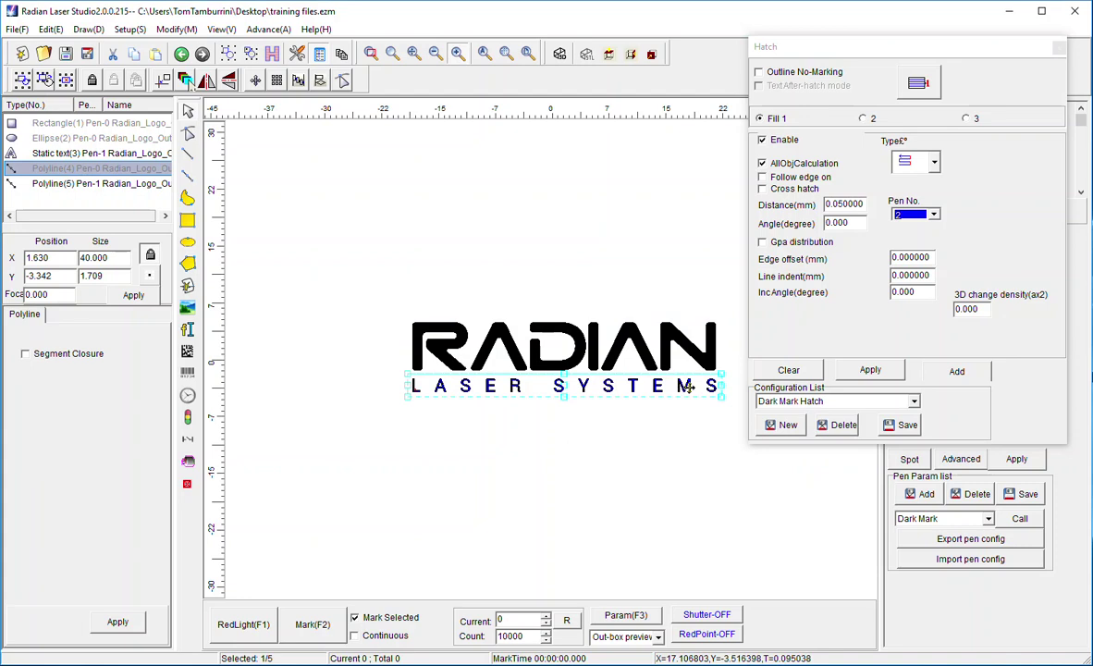
# Create a hatch configuration named 'White Hatch' and verify it appears in the Configuration List
pyautogui.click(785, 426)
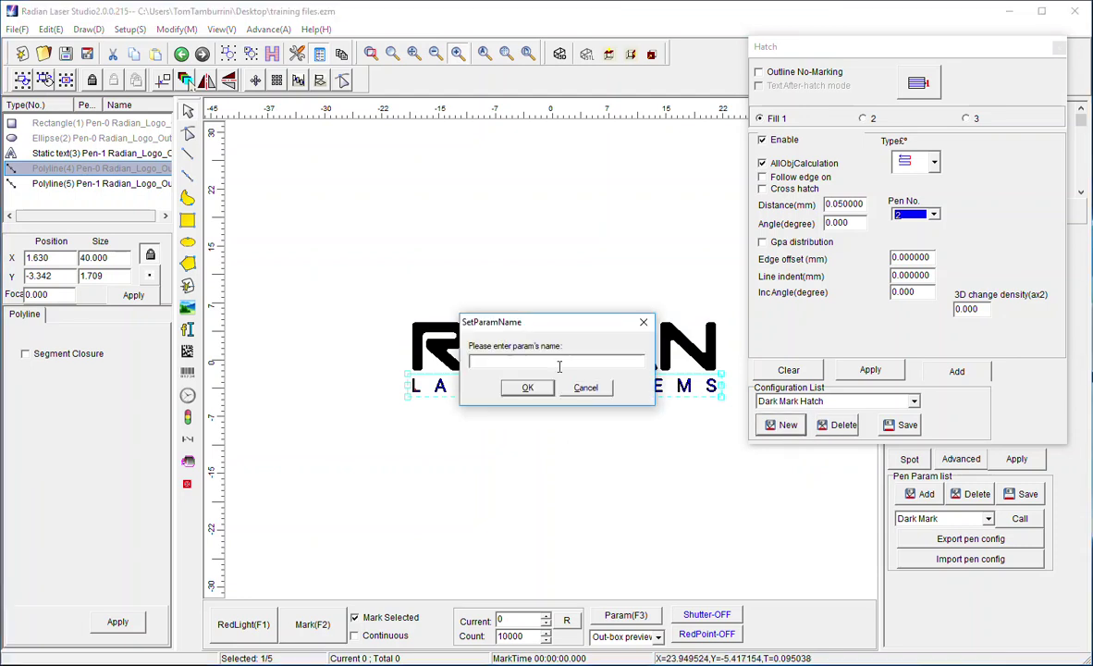
pyautogui.write('White Hatch')
pyautogui.click(519, 389)
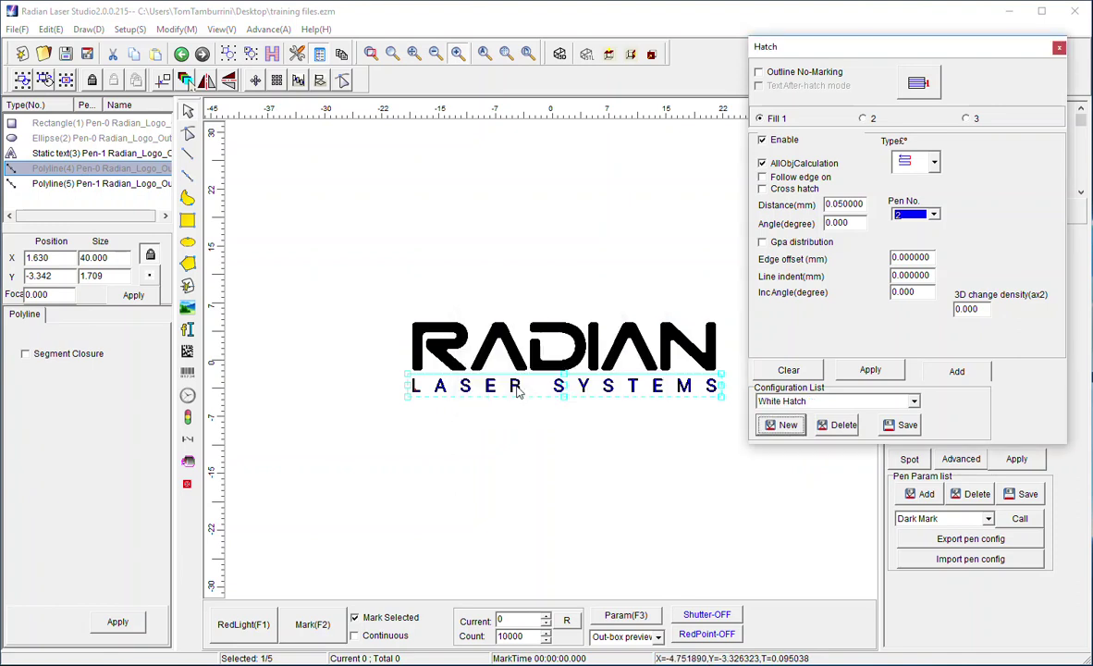
pyautogui.click(914, 401)
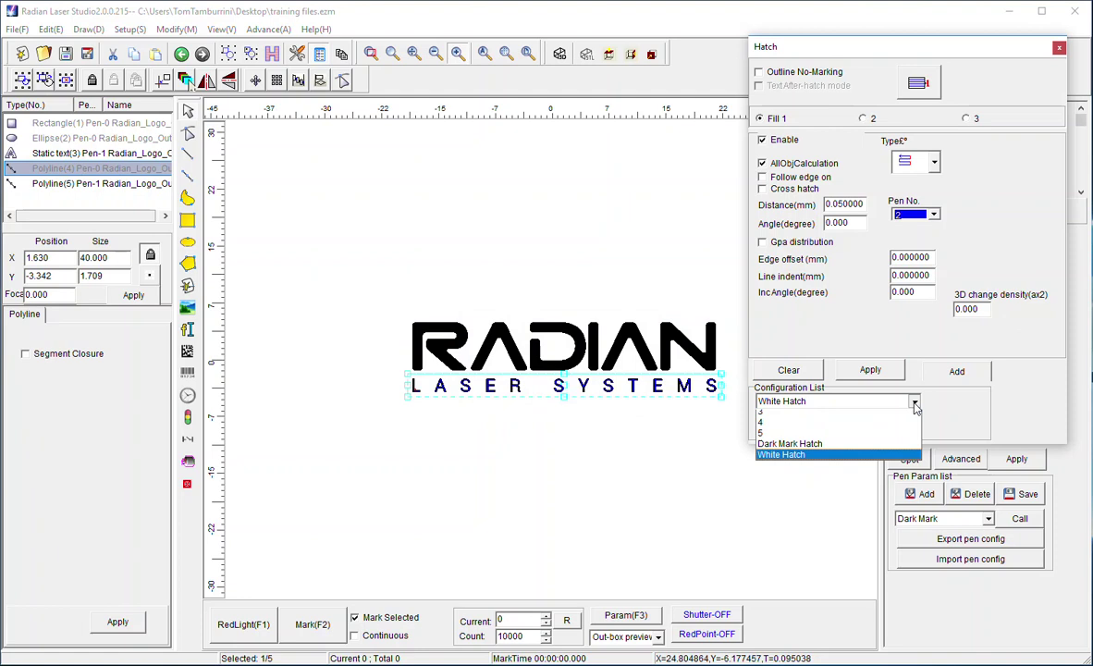
pyautogui.click(914, 403)
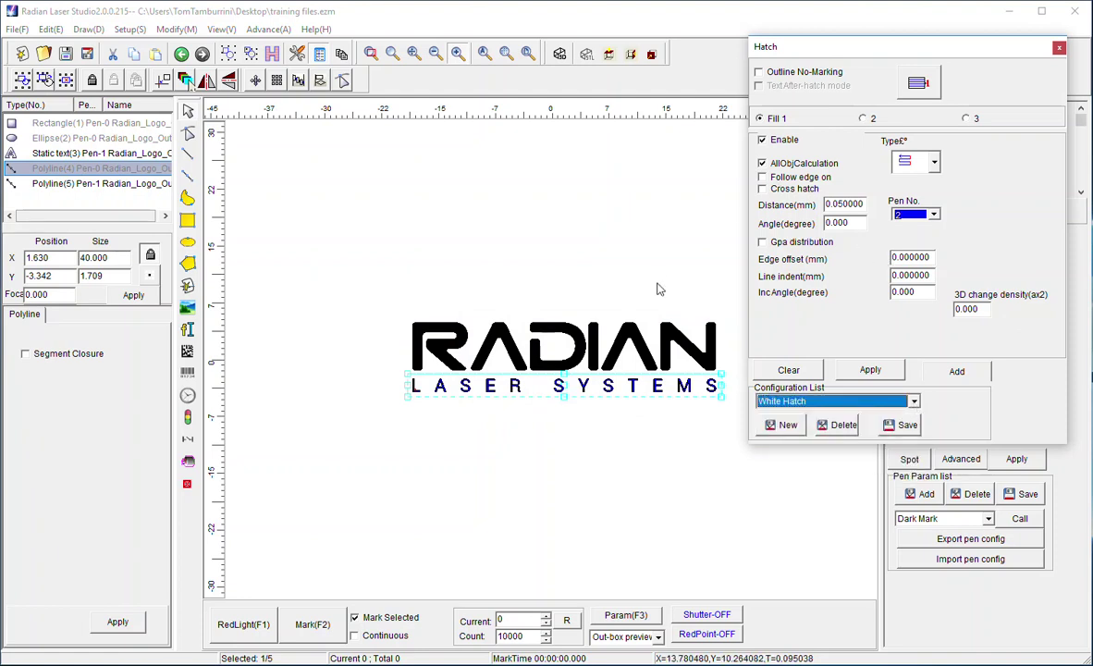
# For the RADIAN outline, load Dark Mark Hatch, enable Cross hatch on fill 1, and save
pyautogui.click(689, 344)
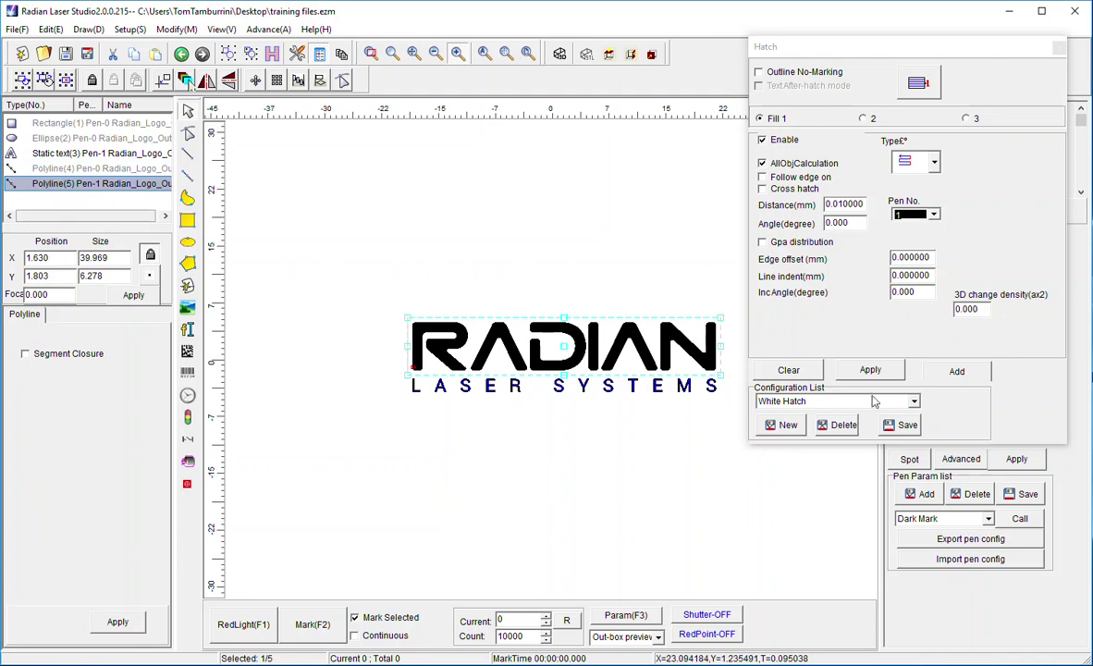
pyautogui.click(844, 400)
pyautogui.click(804, 469)
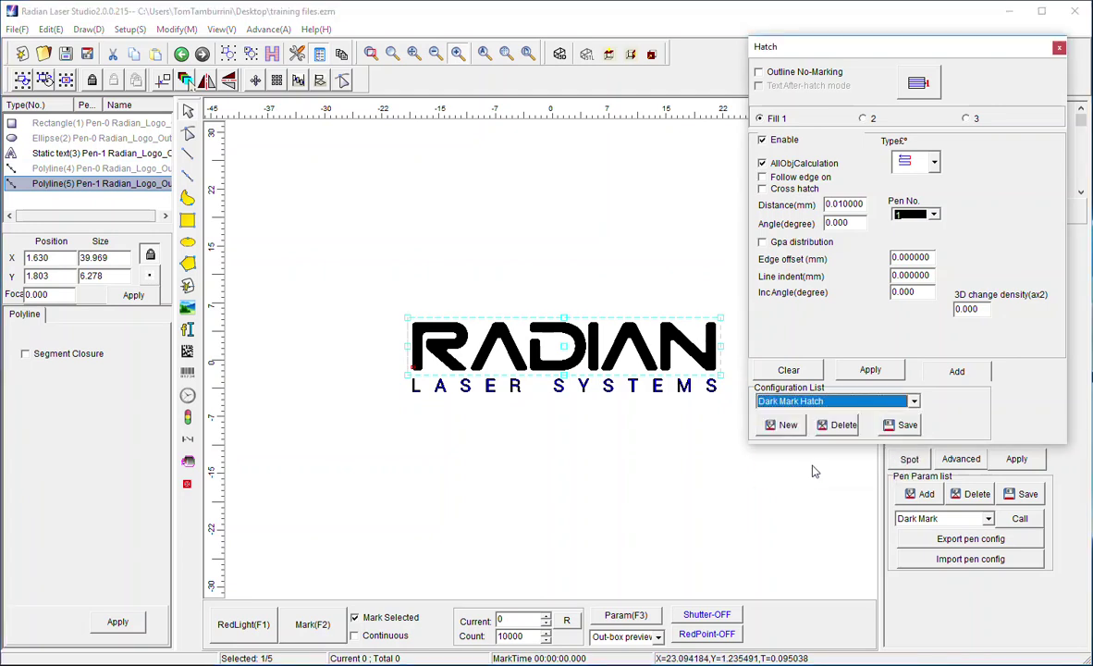
pyautogui.click(773, 189)
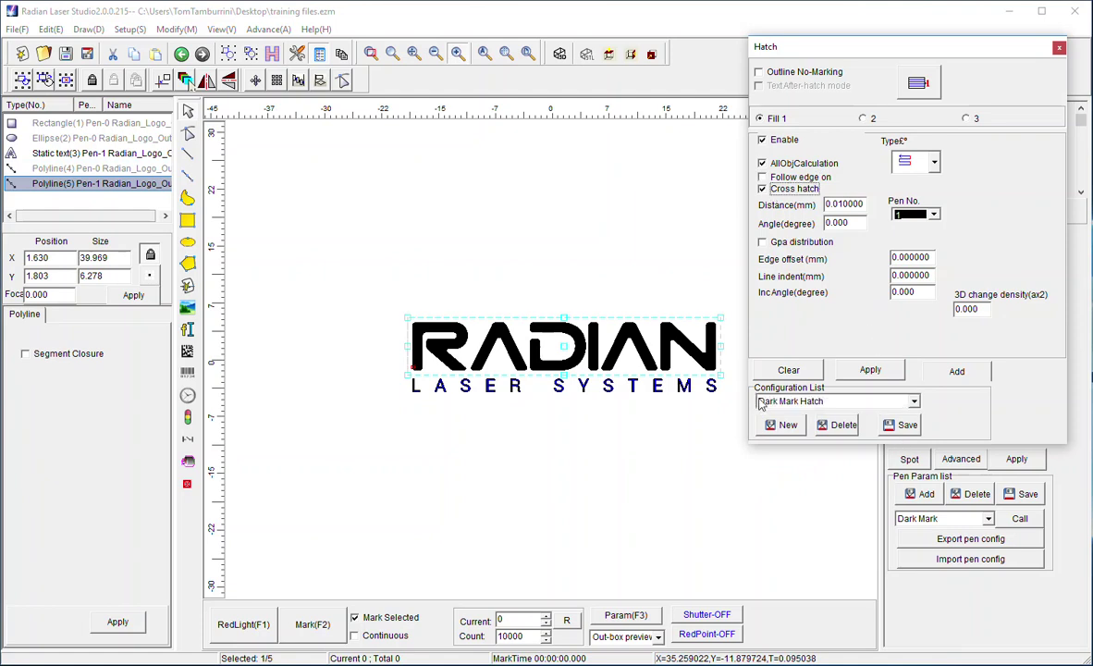
pyautogui.click(899, 430)
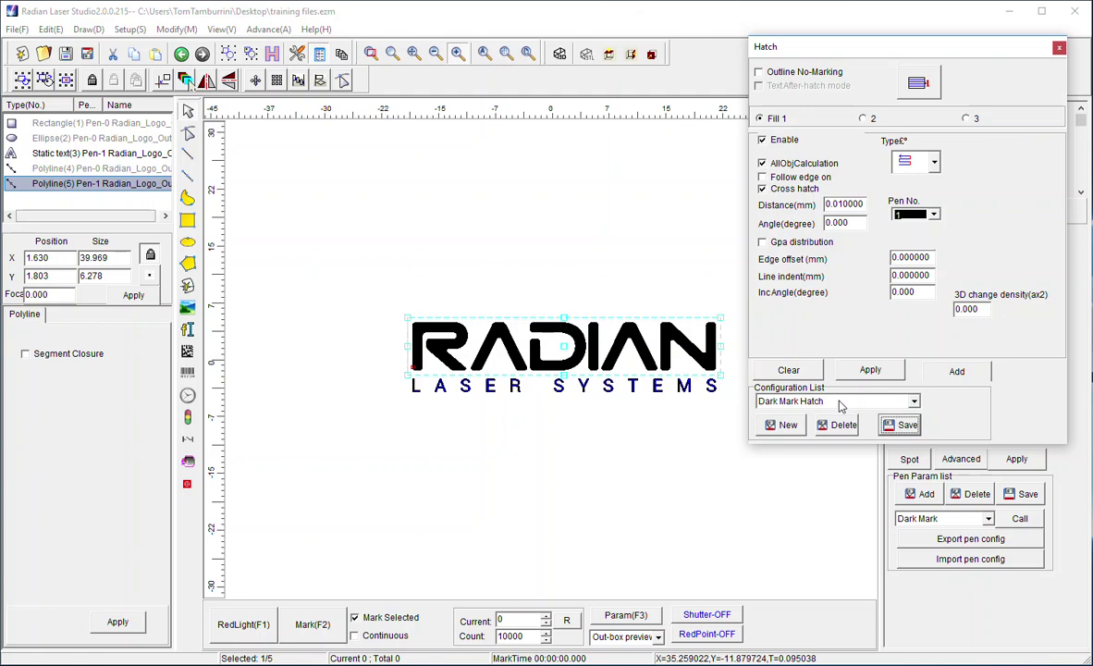
# Close the Hatch dialog, reselect the RADIAN logo, and reopen its hatch settings
pyautogui.click(1059, 47)
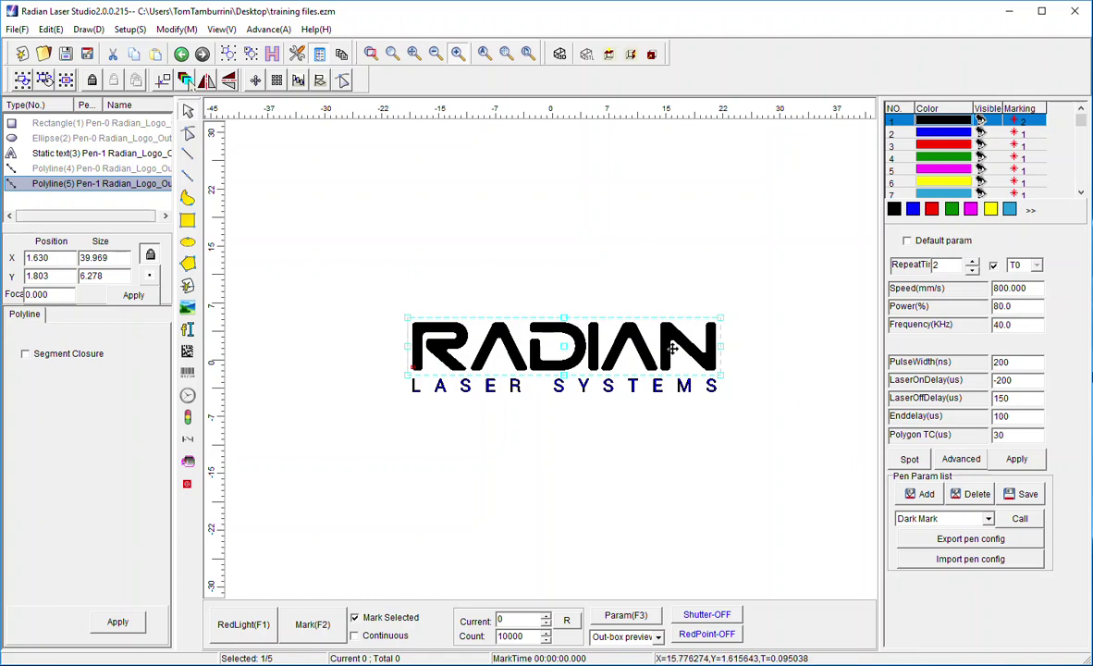
pyautogui.click(389, 287)
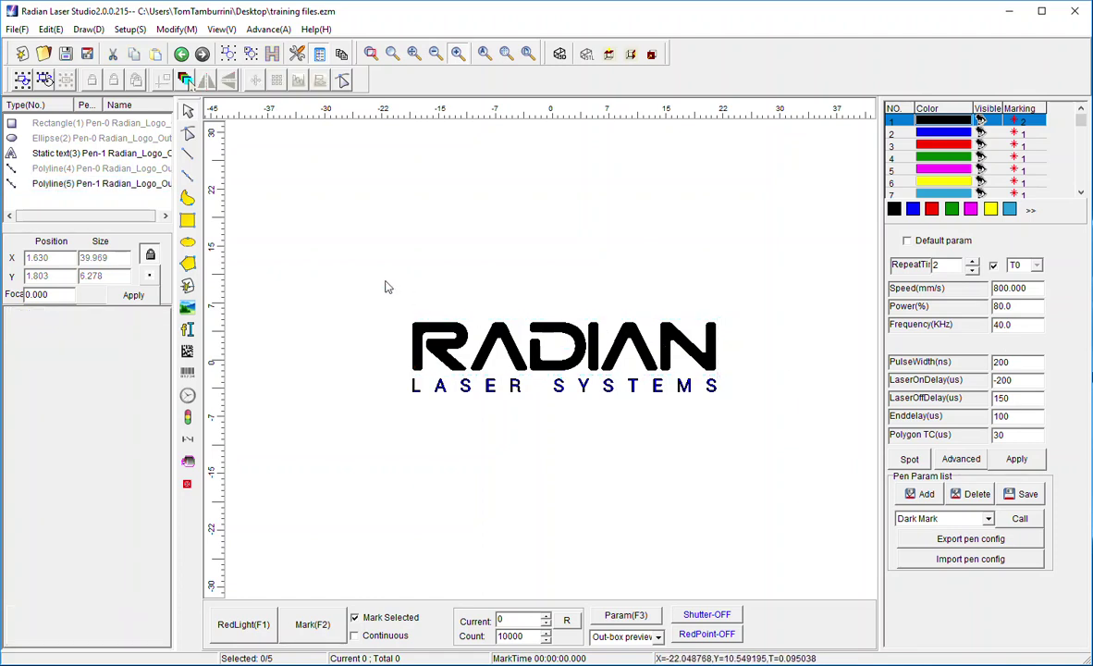
pyautogui.click(444, 332)
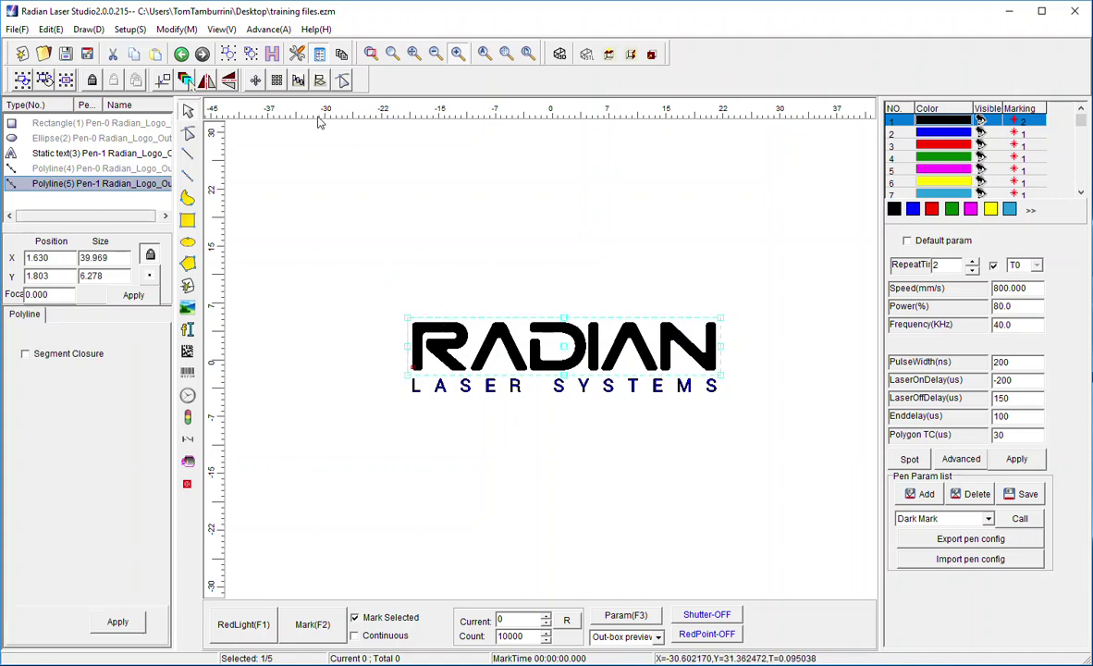
pyautogui.click(272, 54)
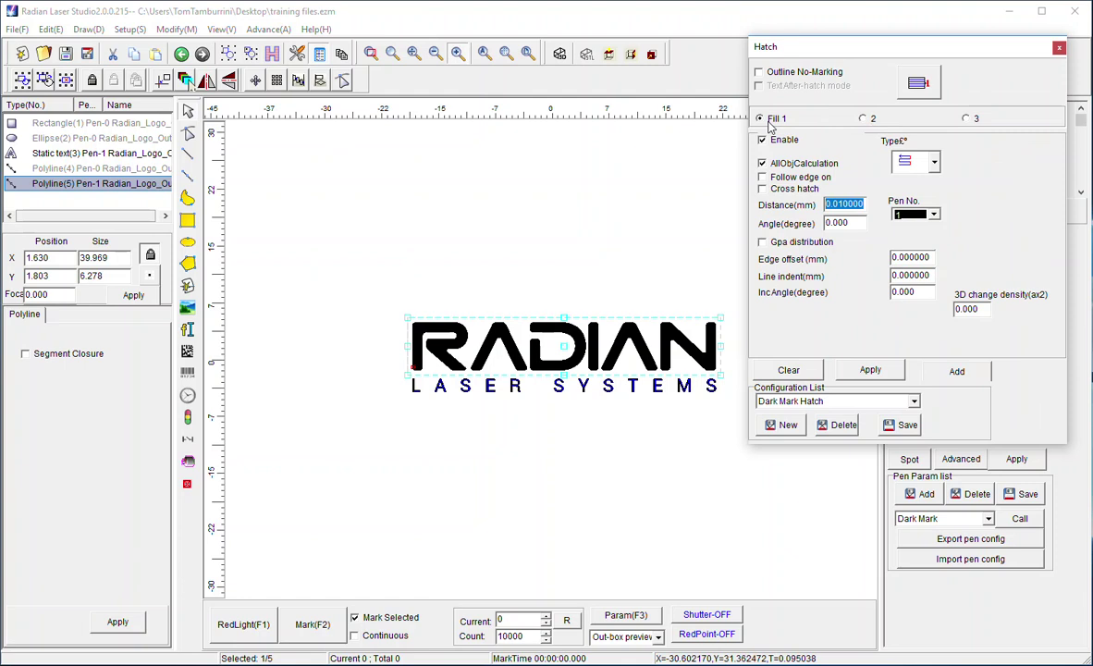
# Cross-hatch fill 1, then enable fill 2 and set it to mark with pen 2
pyautogui.click(787, 190)
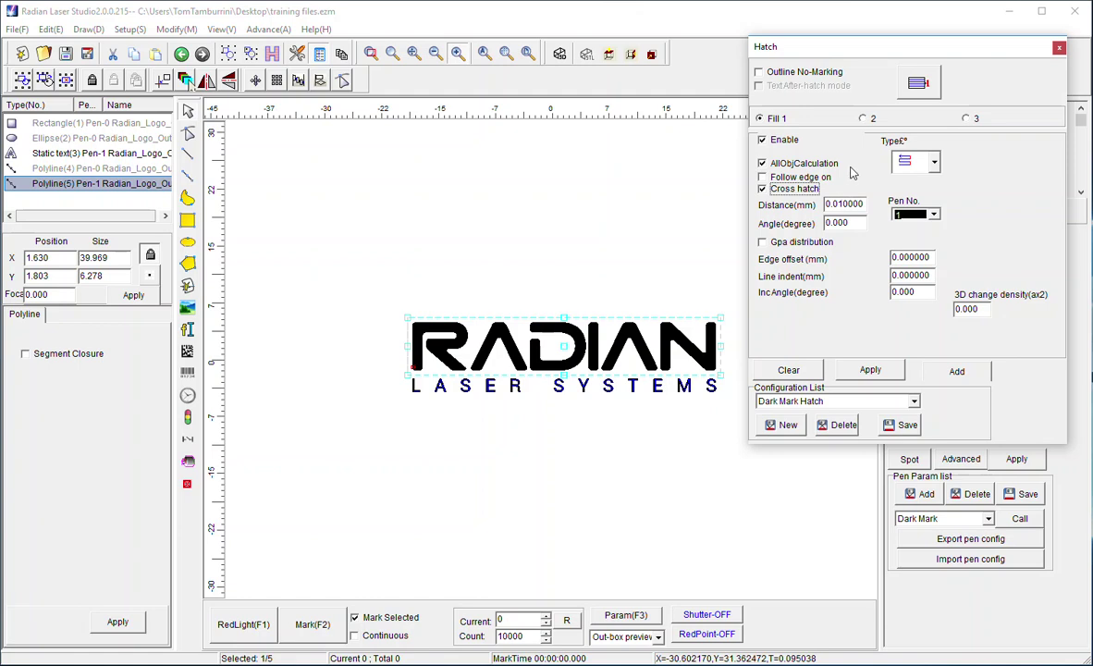
pyautogui.click(865, 120)
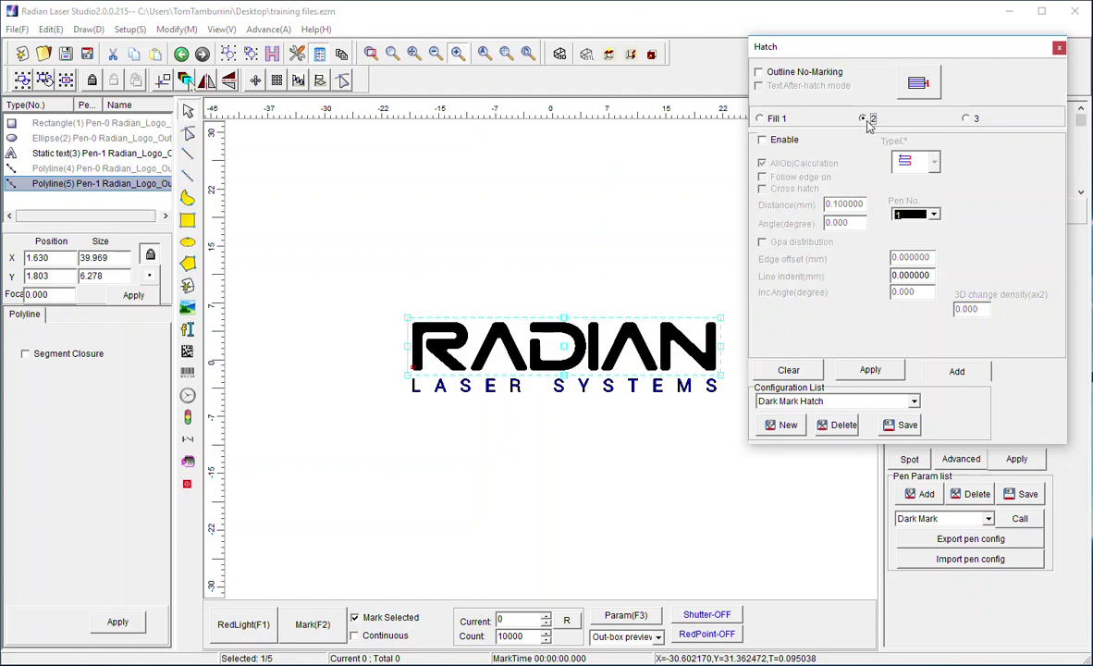
pyautogui.click(764, 139)
pyautogui.click(934, 216)
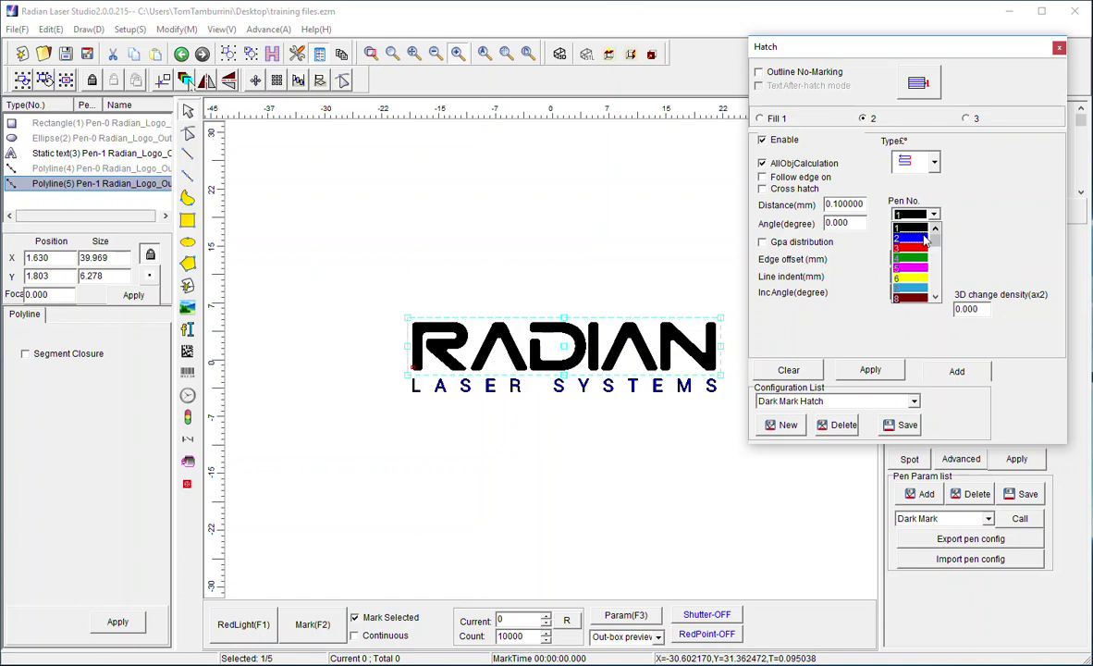
pyautogui.click(926, 240)
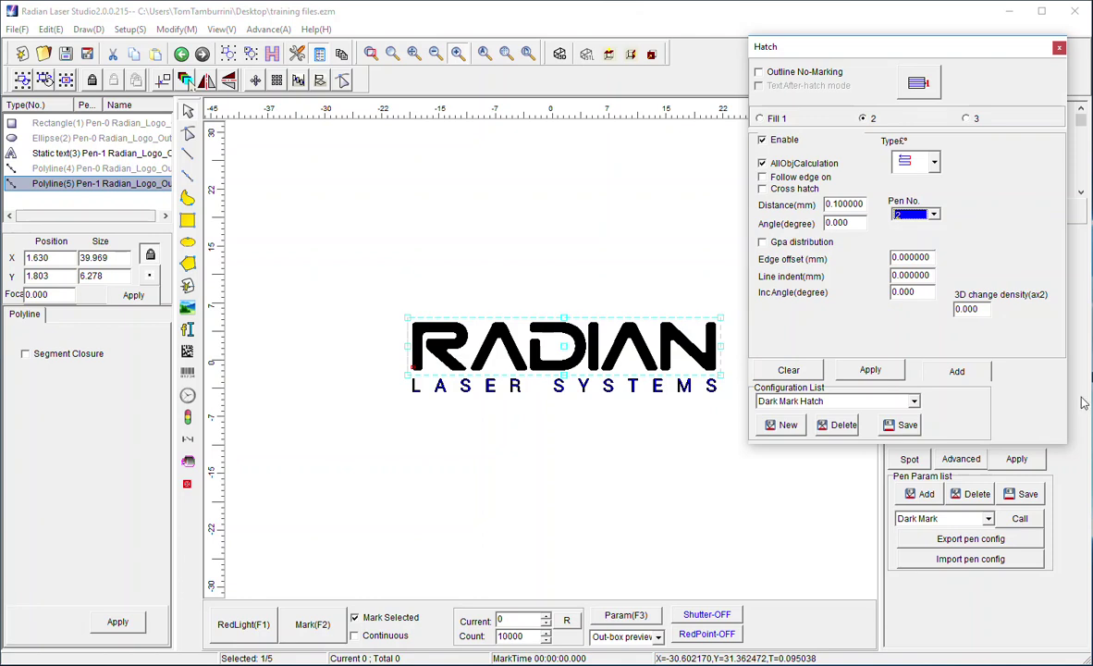
pyautogui.moveTo(899, 50); pyautogui.dragTo(775, 40)
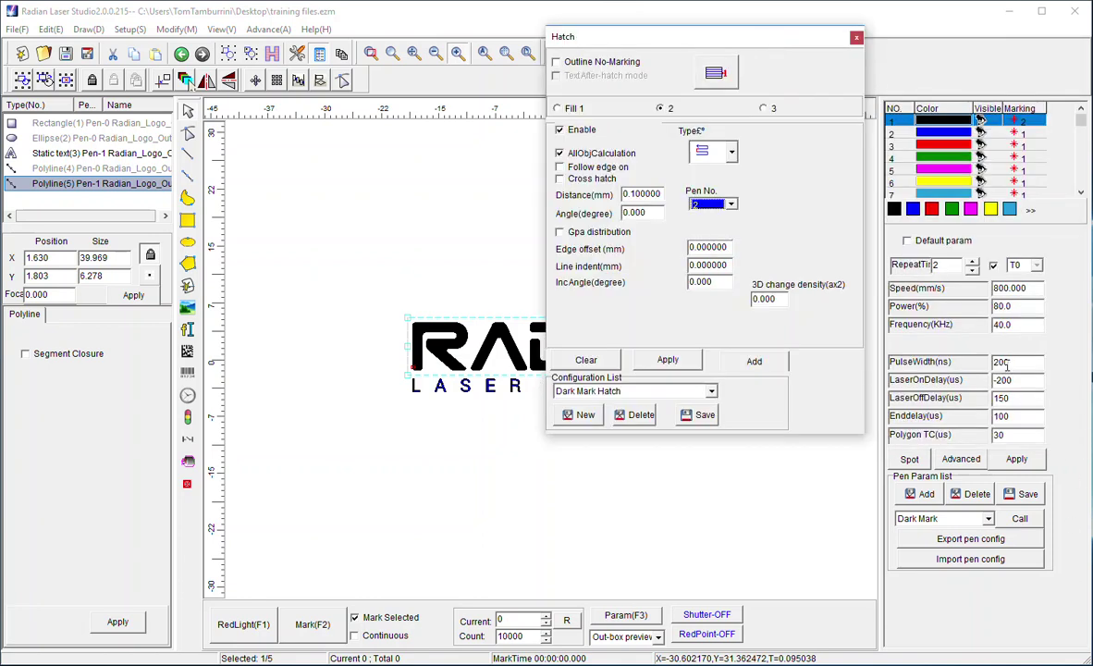
# Review pen 2's marking parameters and compare the settings of fills 1, 2 and 3
pyautogui.click(940, 137)
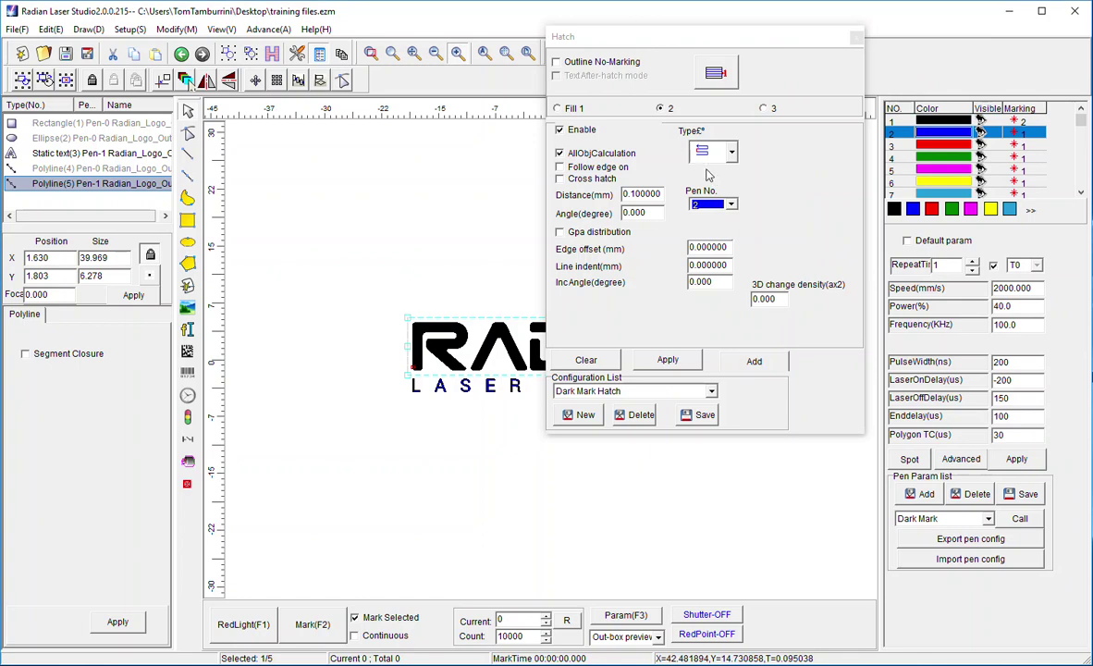
pyautogui.click(560, 110)
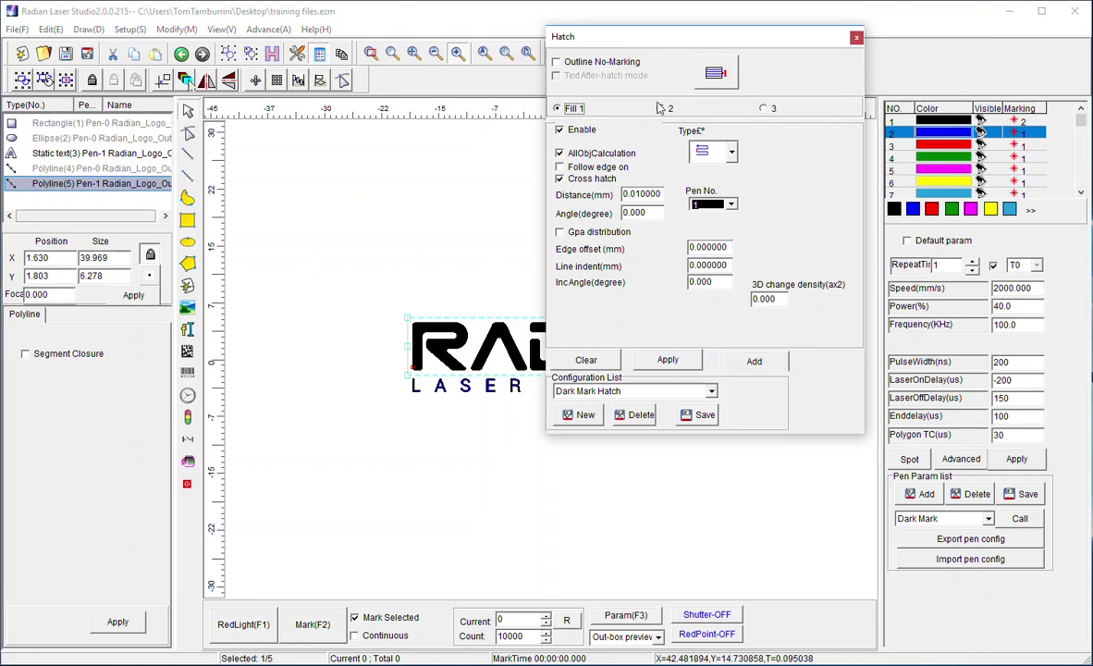
pyautogui.click(658, 108)
pyautogui.click(761, 109)
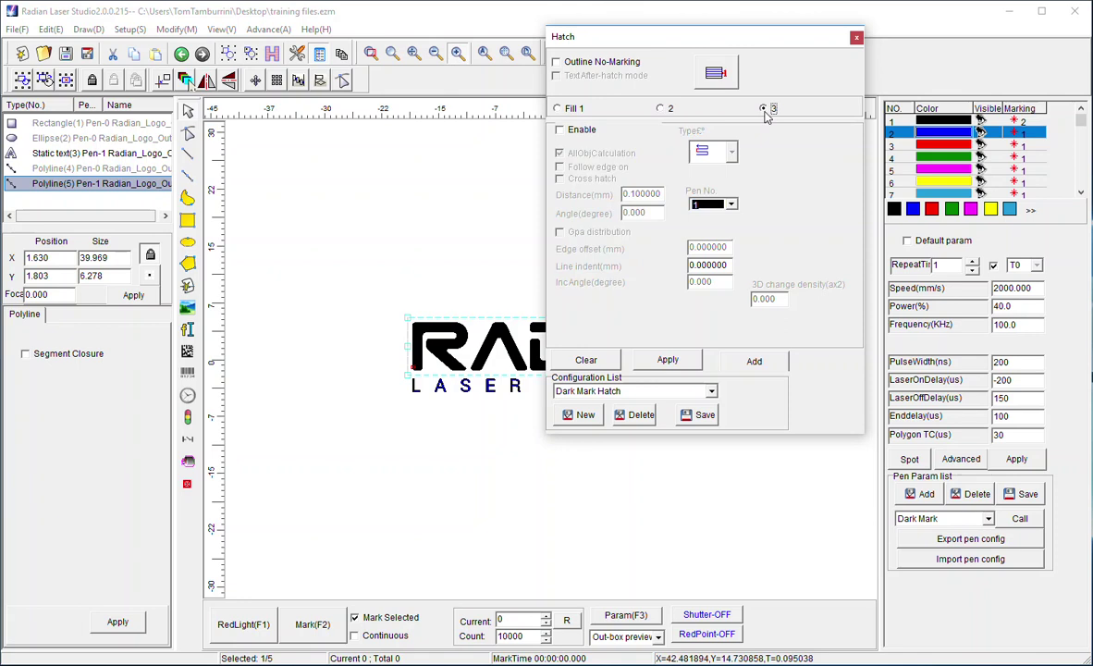
pyautogui.click(660, 108)
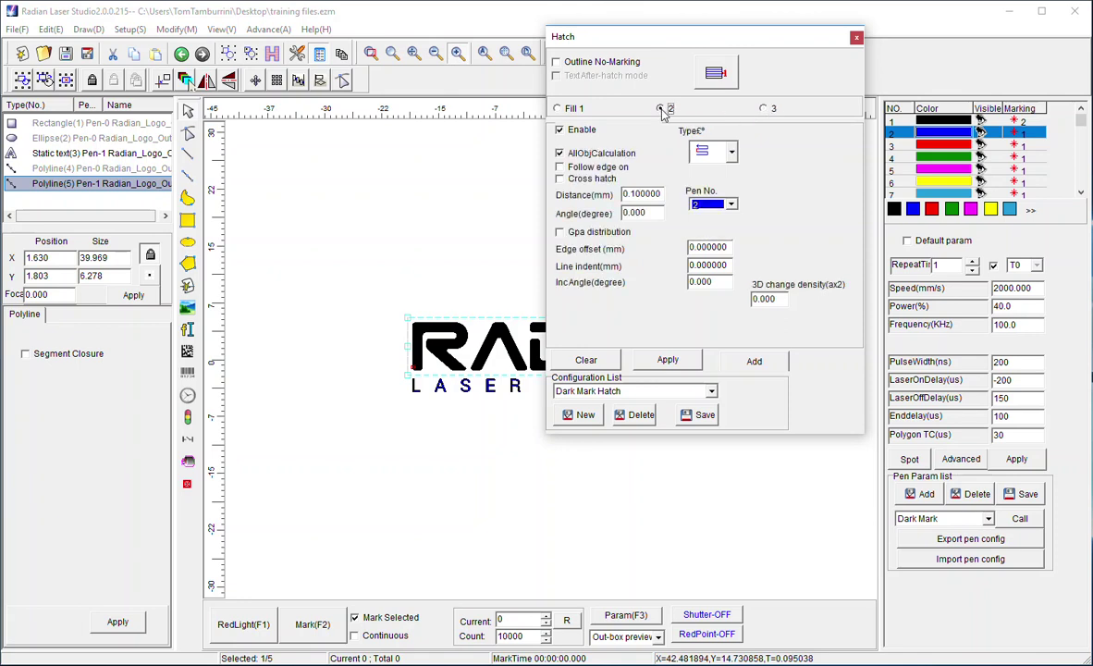
pyautogui.click(558, 110)
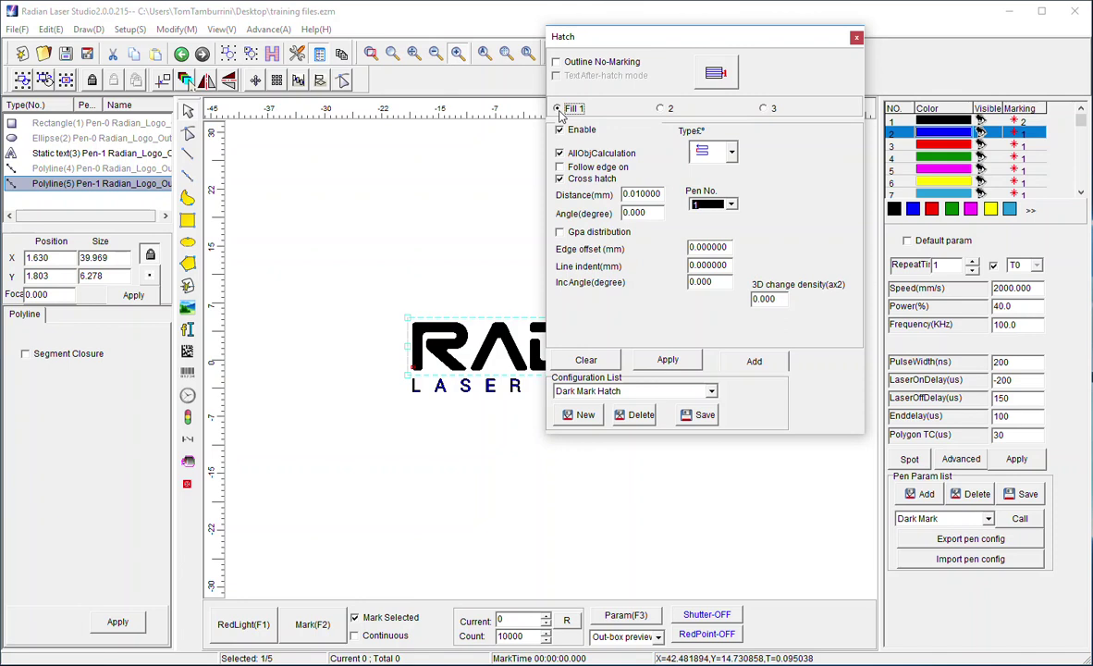
# Turn on cross hatch for fill 2 and move the Hatch window to reveal the whole logo
pyautogui.click(668, 110)
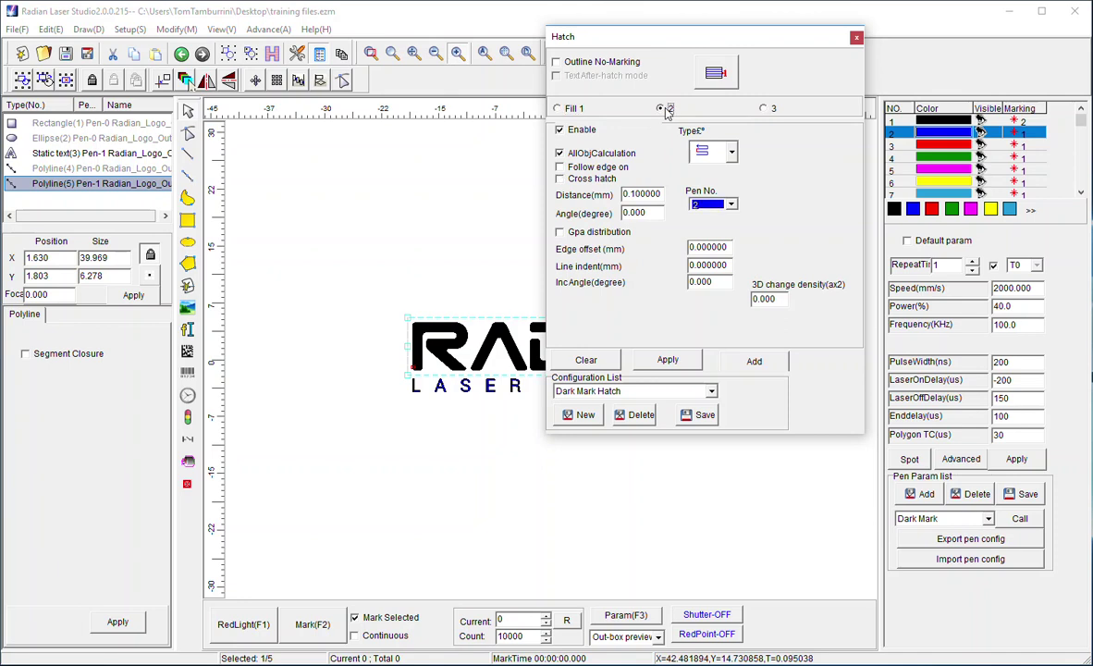
pyautogui.click(559, 178)
pyautogui.click(625, 212)
pyautogui.click(557, 109)
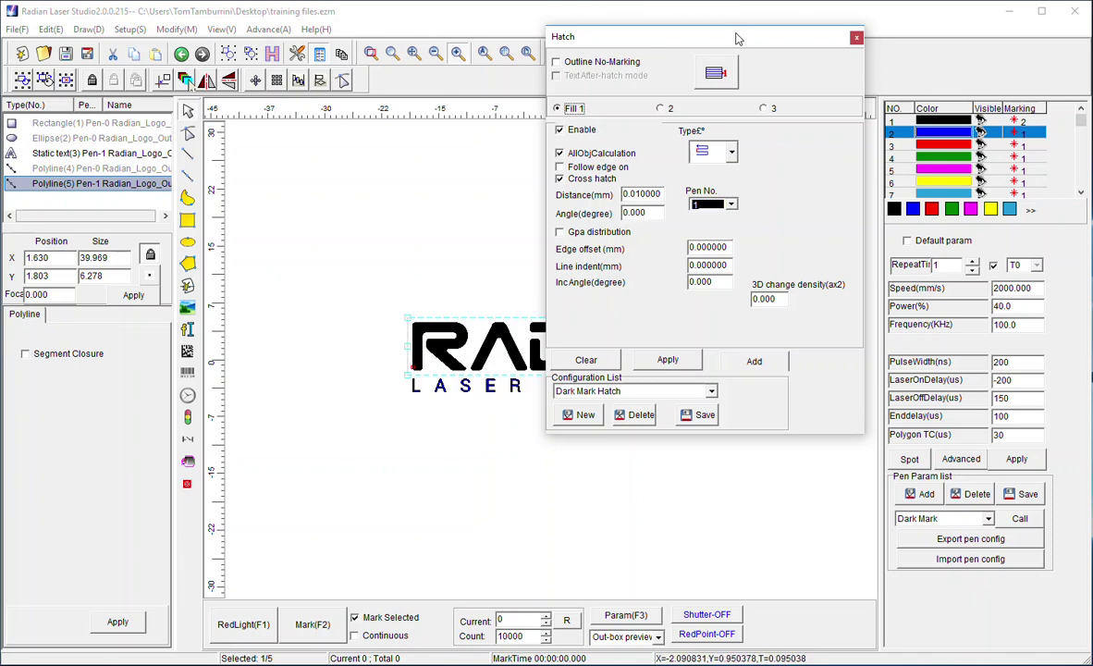
pyautogui.moveTo(729, 44); pyautogui.dragTo(956, 77)
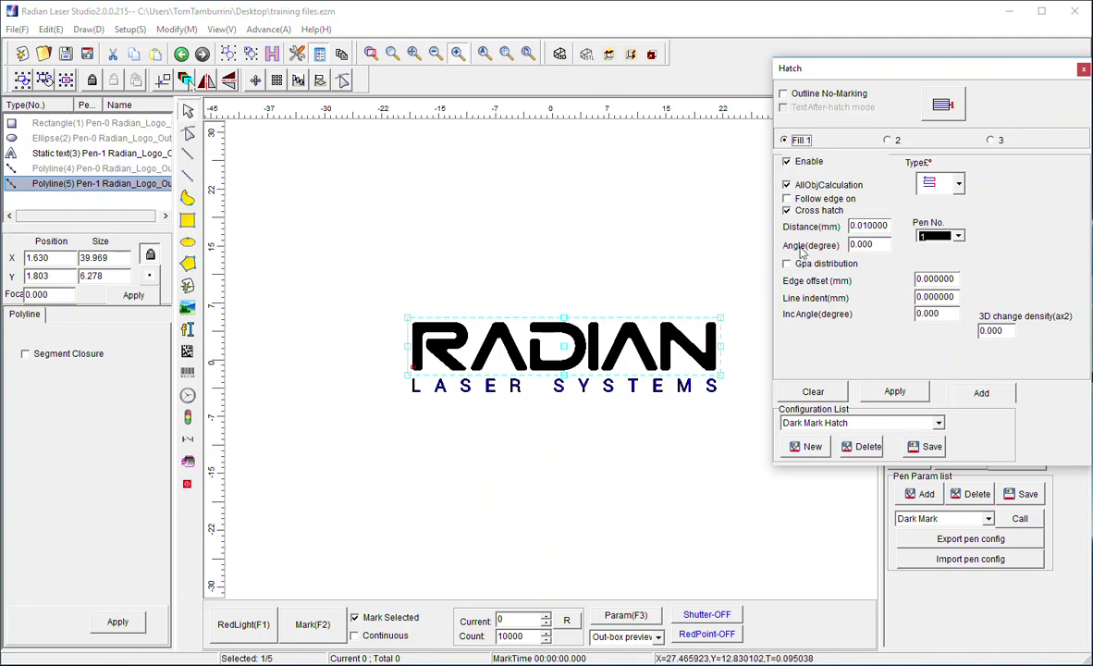
# Set fill 2's angle to 45° and apply the hatch to the RADIAN logo
pyautogui.click(889, 141)
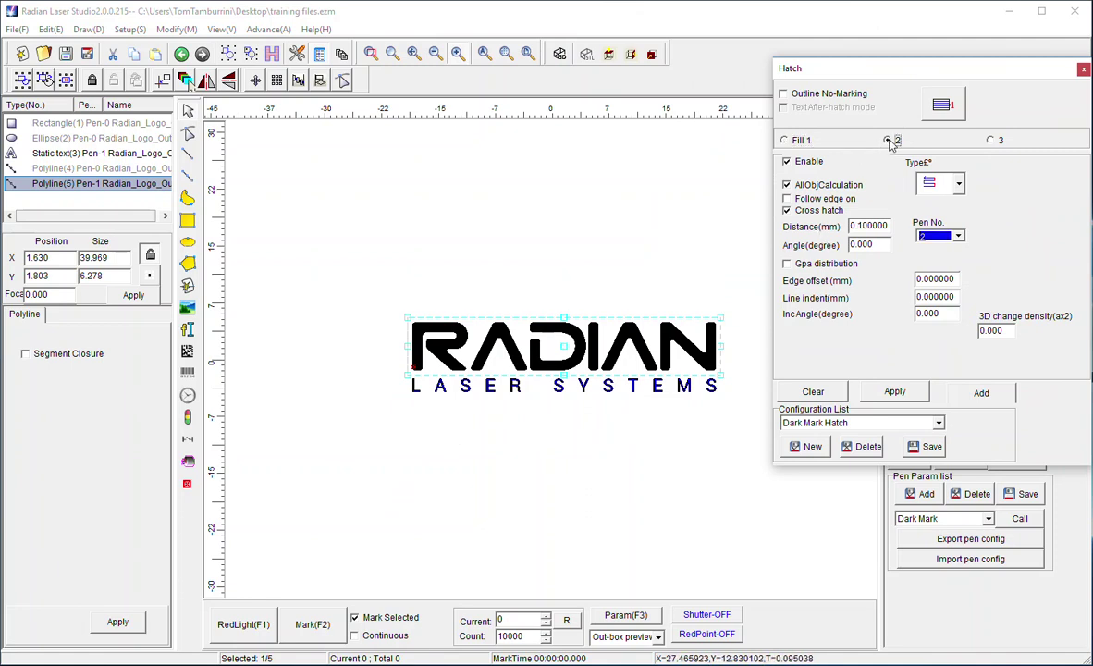
pyautogui.click(857, 244)
pyautogui.press('BackSpace')
pyautogui.write('45')
pyautogui.click(905, 392)
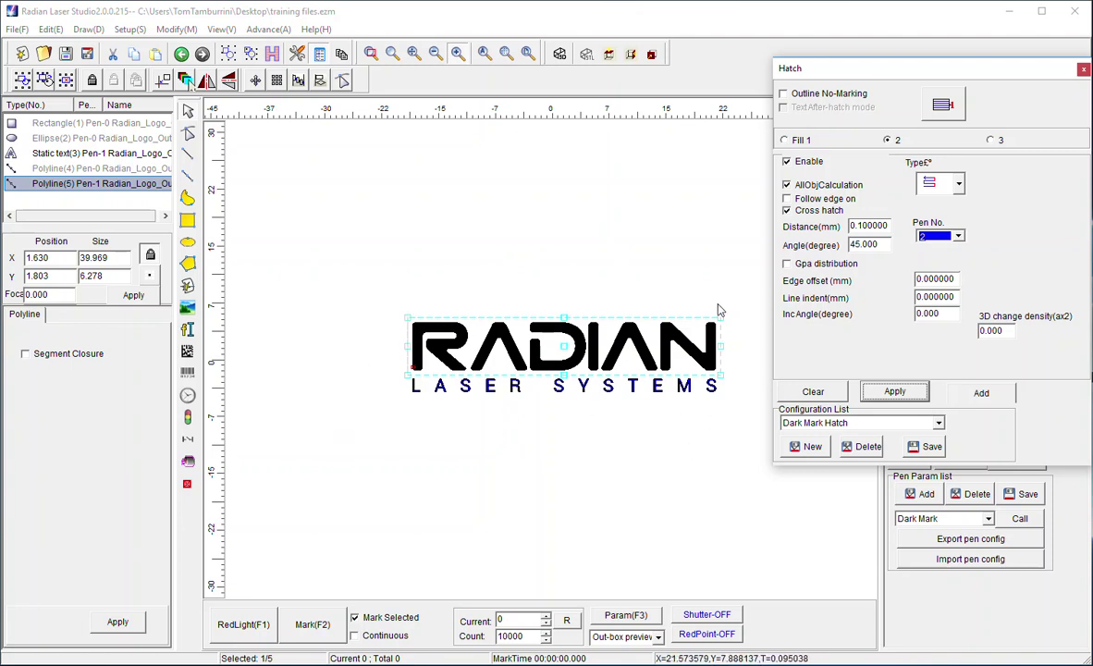
pyautogui.click(785, 141)
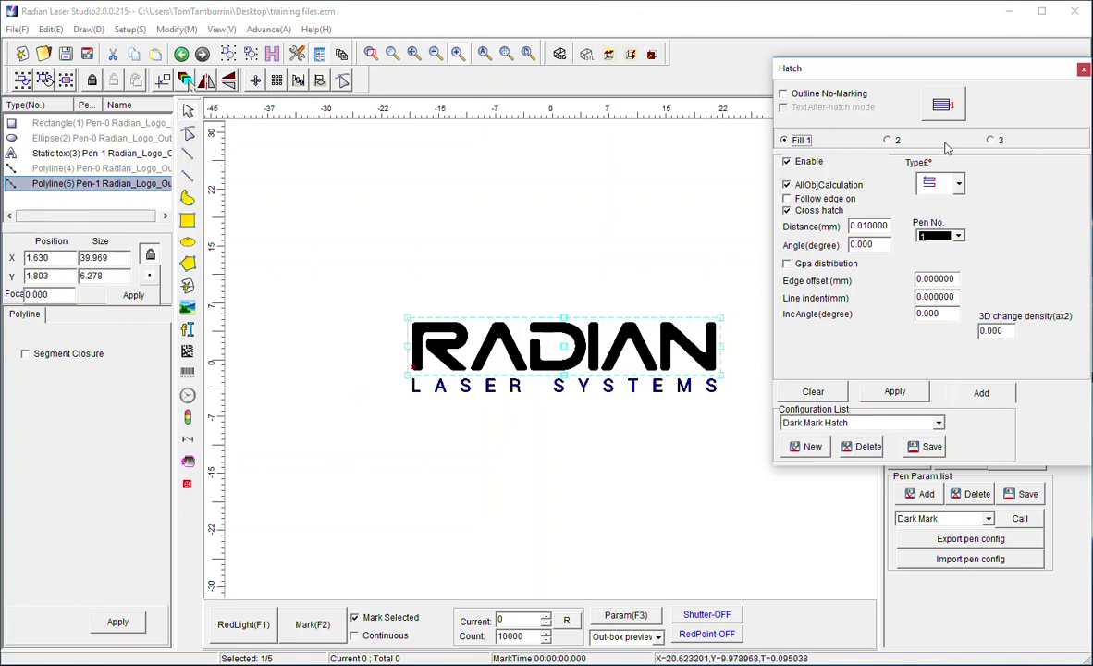
# Confirm fill 2 has a 45° angle and pen 2, then enable fill 3
pyautogui.click(891, 141)
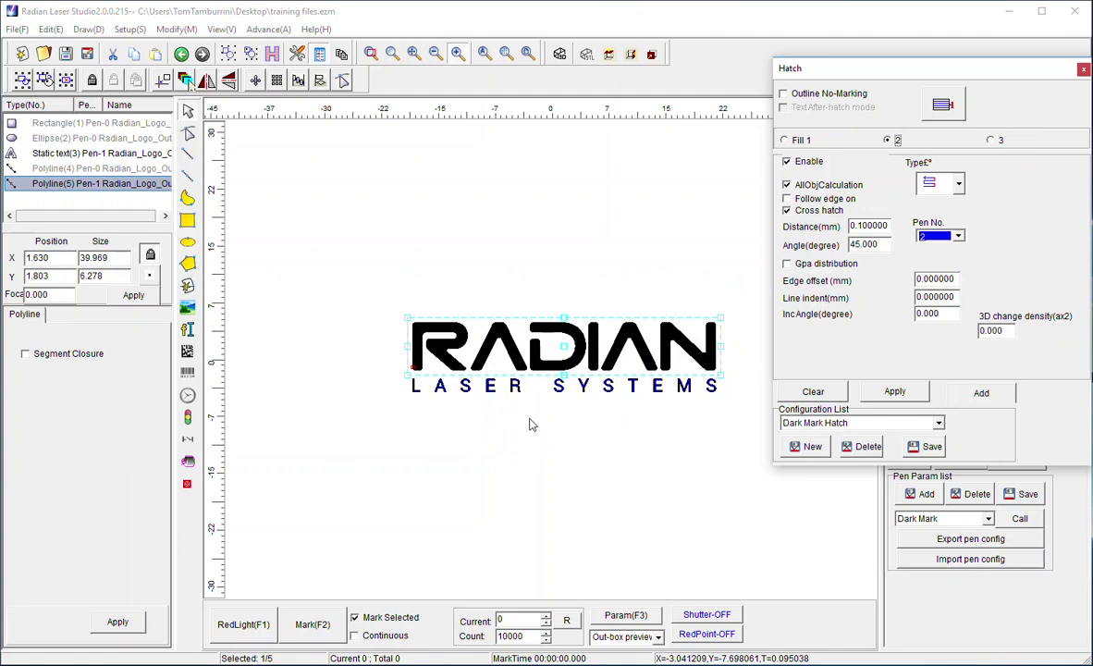
pyautogui.click(990, 140)
pyautogui.click(787, 162)
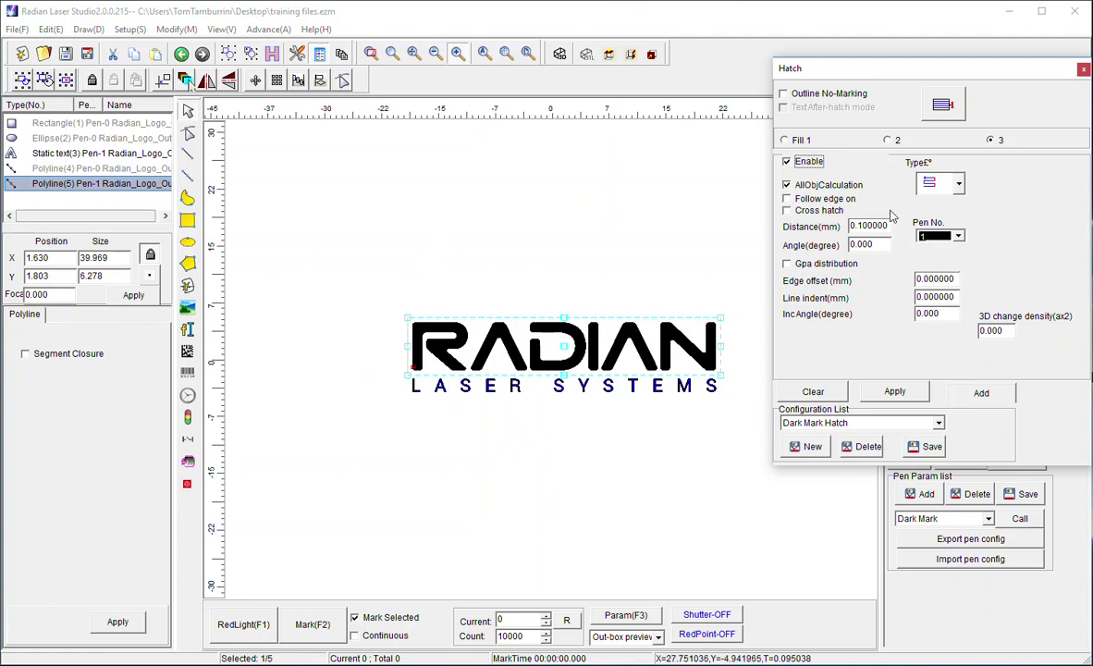
# Step between fills 2 and 1, ending on fill 1 cross-hatched at 0.01 mm and 0°
pyautogui.click(887, 140)
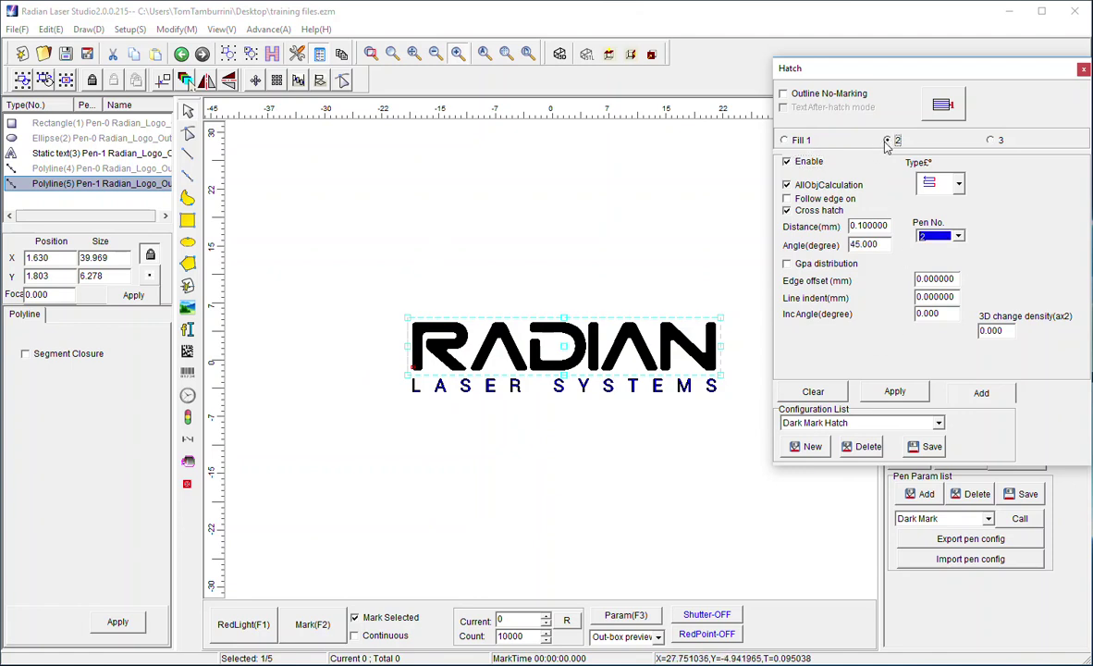
pyautogui.click(786, 141)
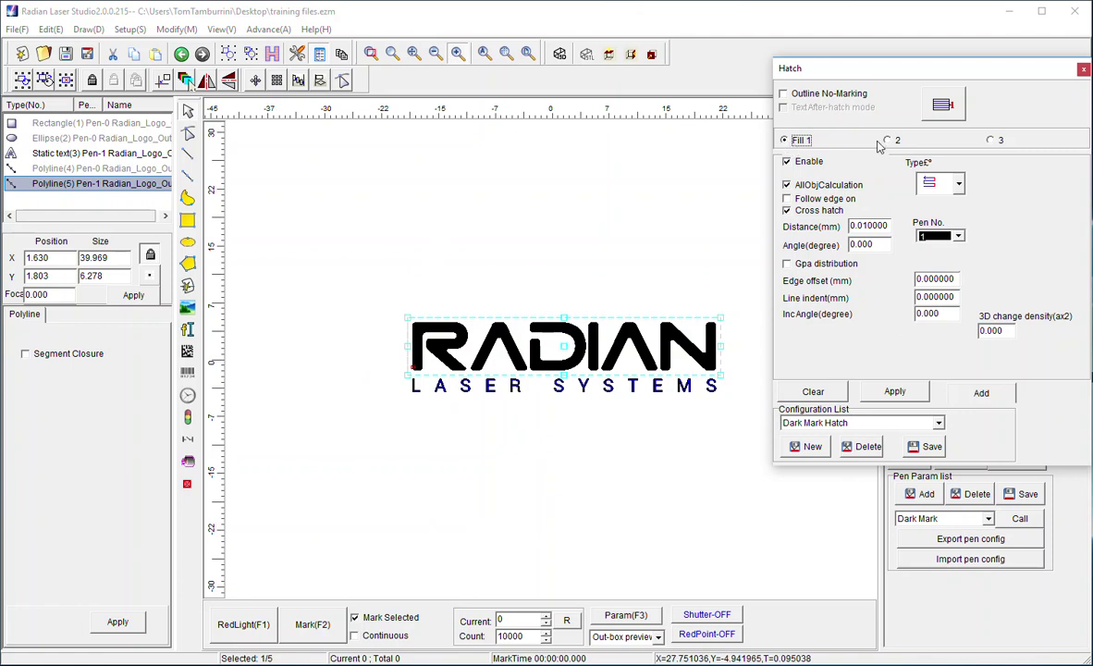
pyautogui.press('Right')
pyautogui.press('Left')
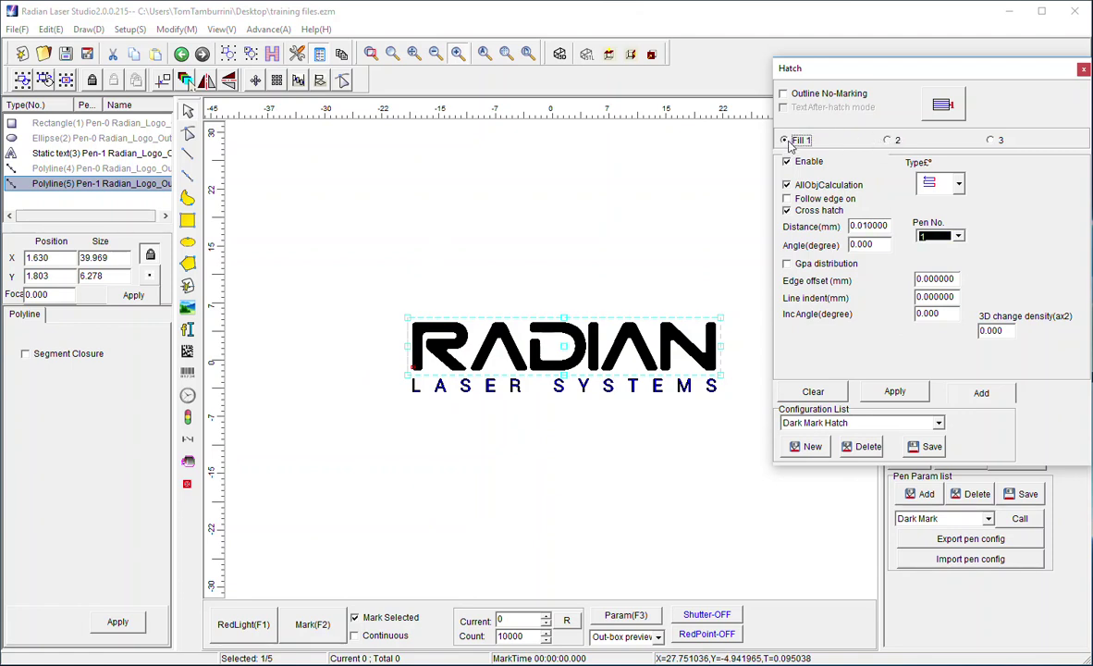